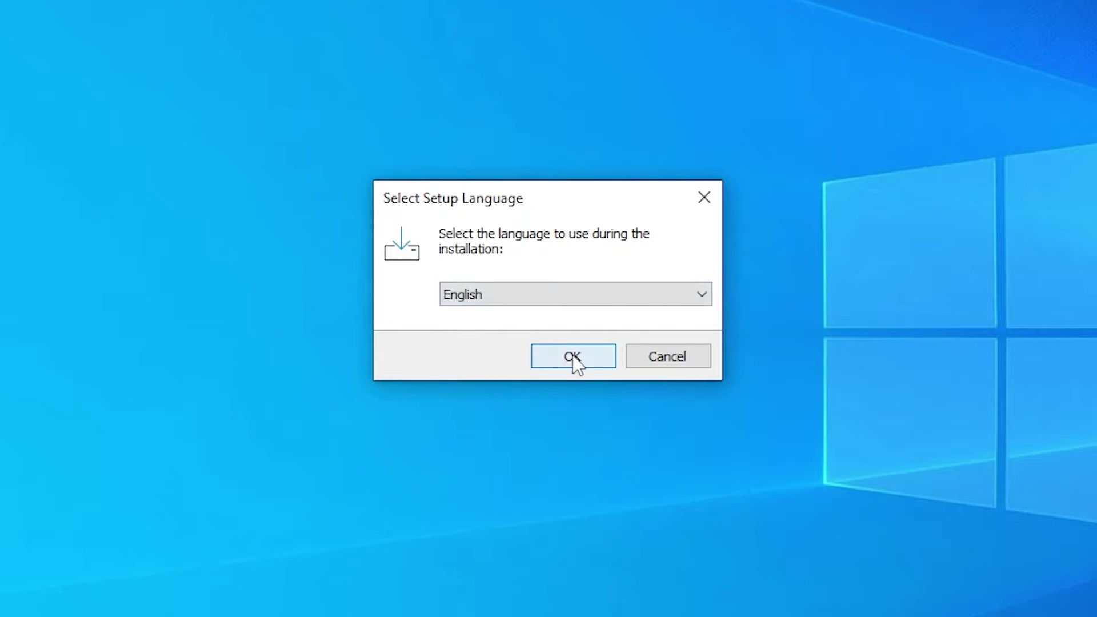
Step: Install MasterPlus+ in English at the default install location
left_click(573, 358)
left_click(680, 488)
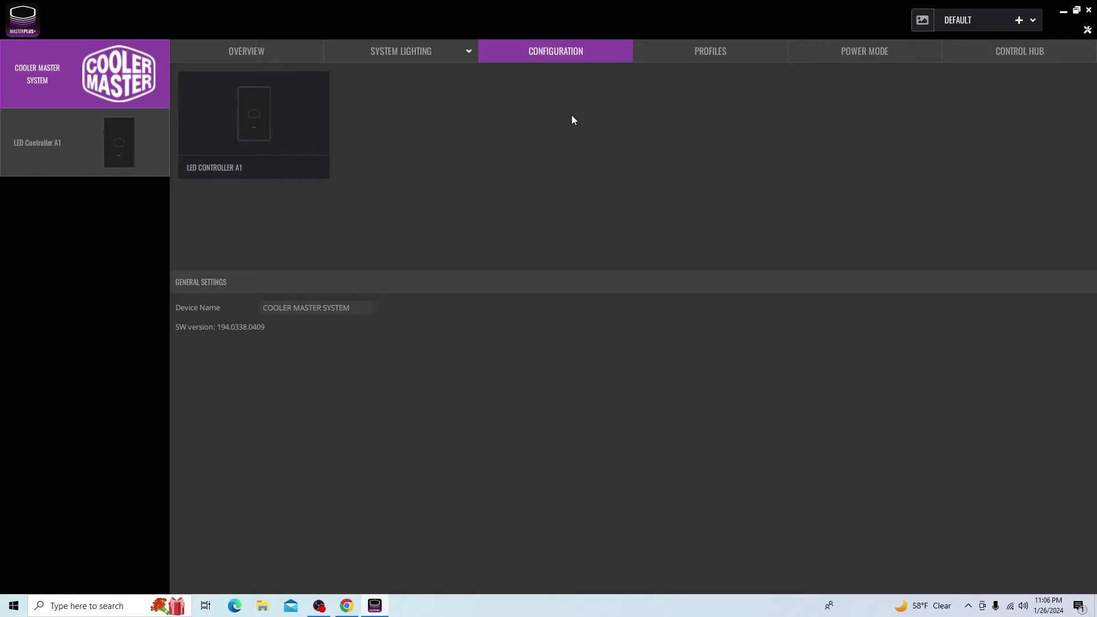
Step: Browse the Profiles, Power Mode and Control Hub pages, then open LED Controller A1's port Setup
left_click(710, 51)
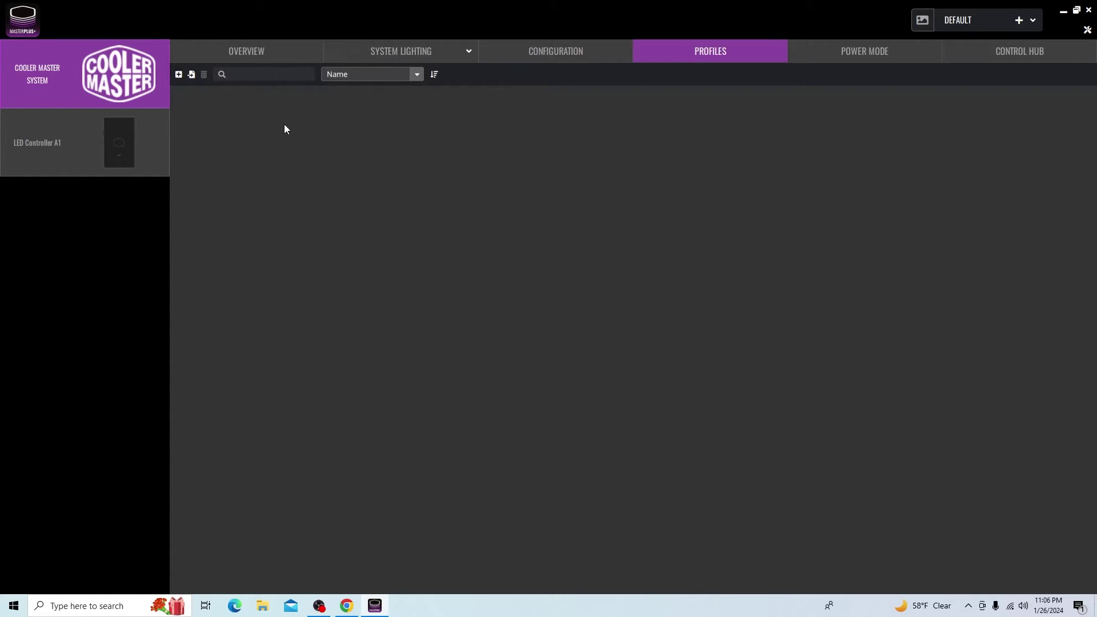
left_click(865, 51)
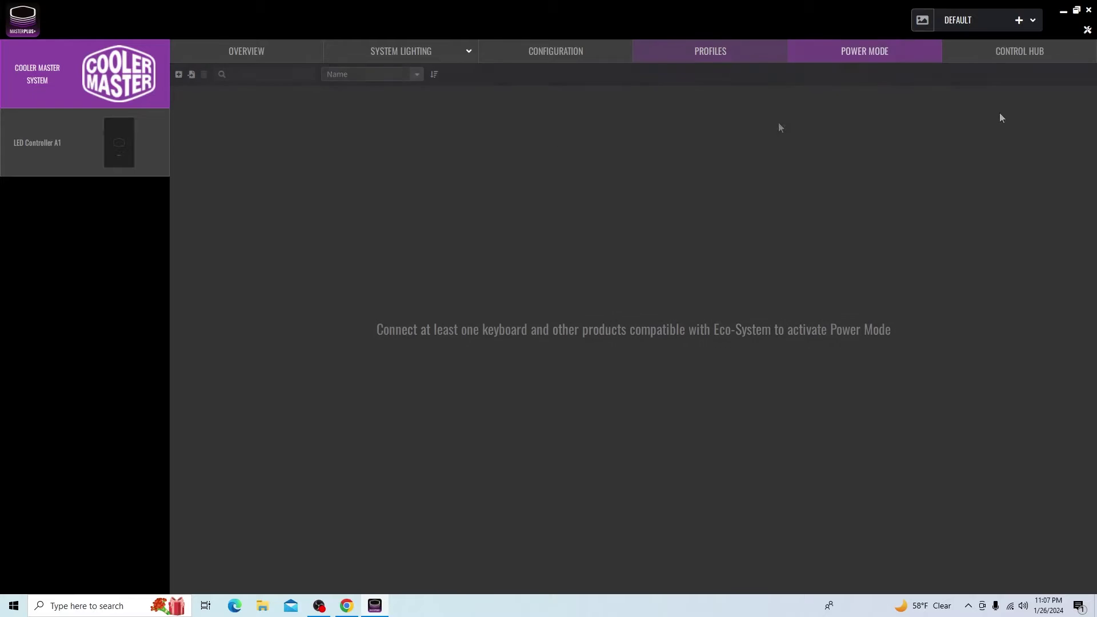
left_click(1014, 55)
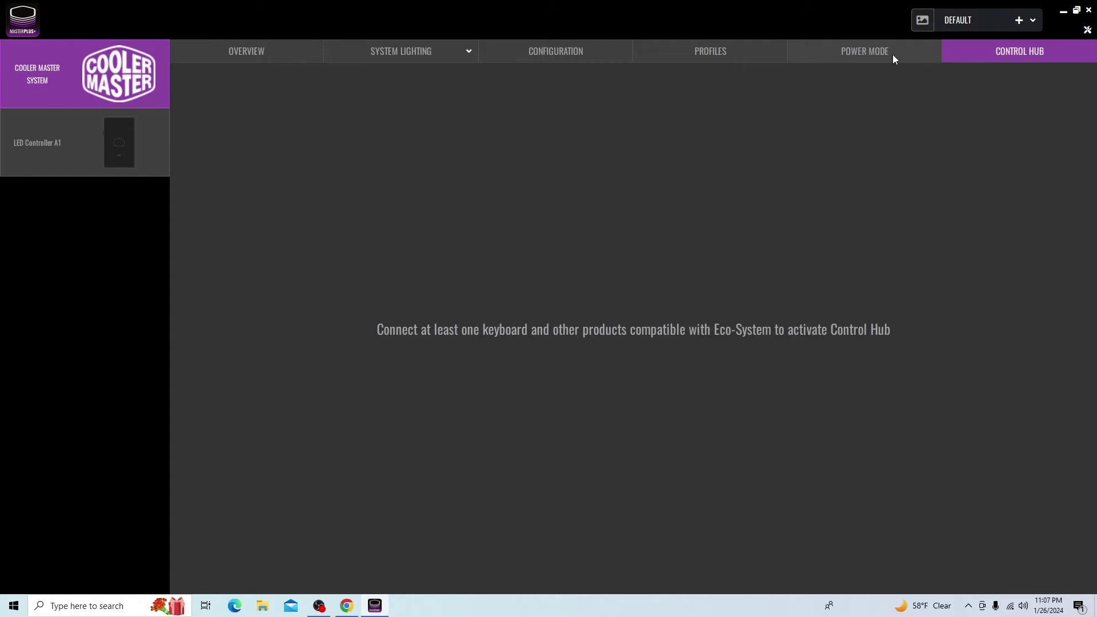
left_click(934, 57)
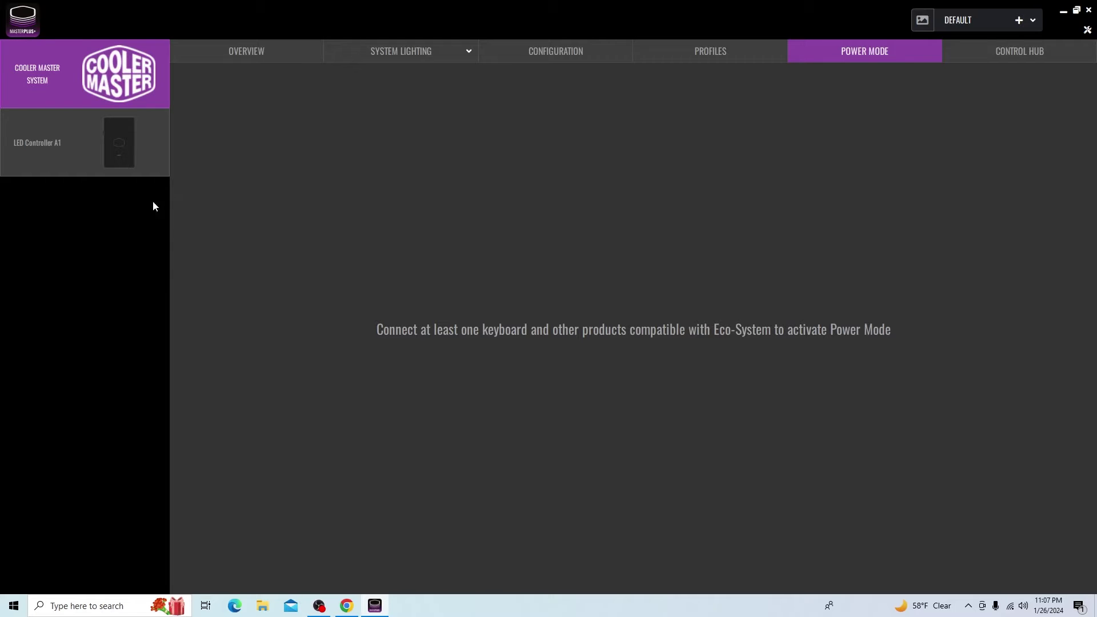
left_click(69, 149)
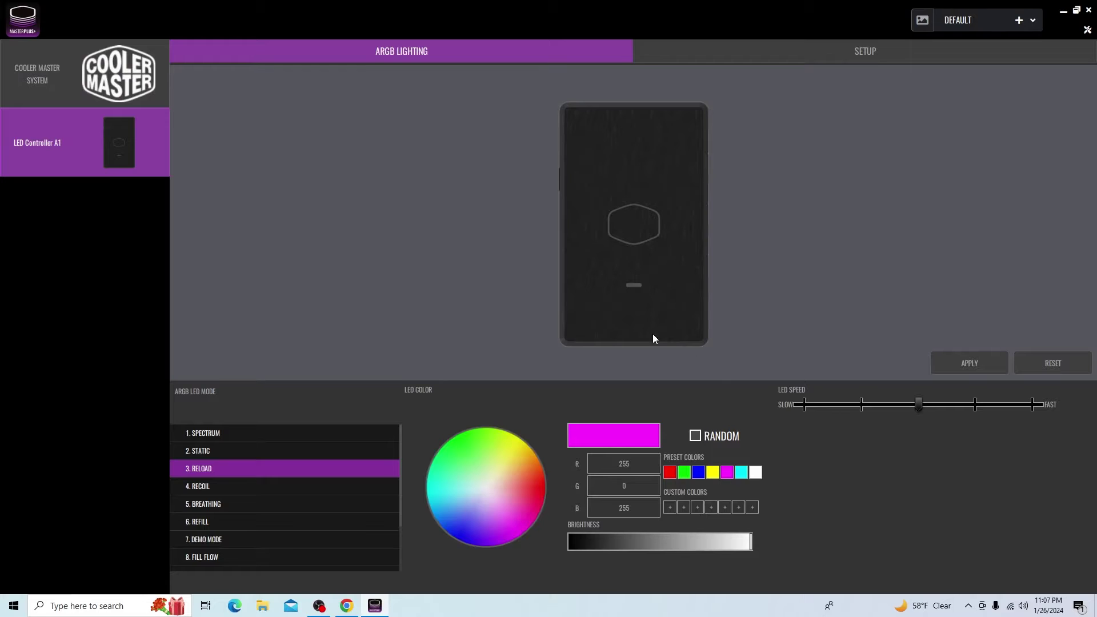
left_click(827, 56)
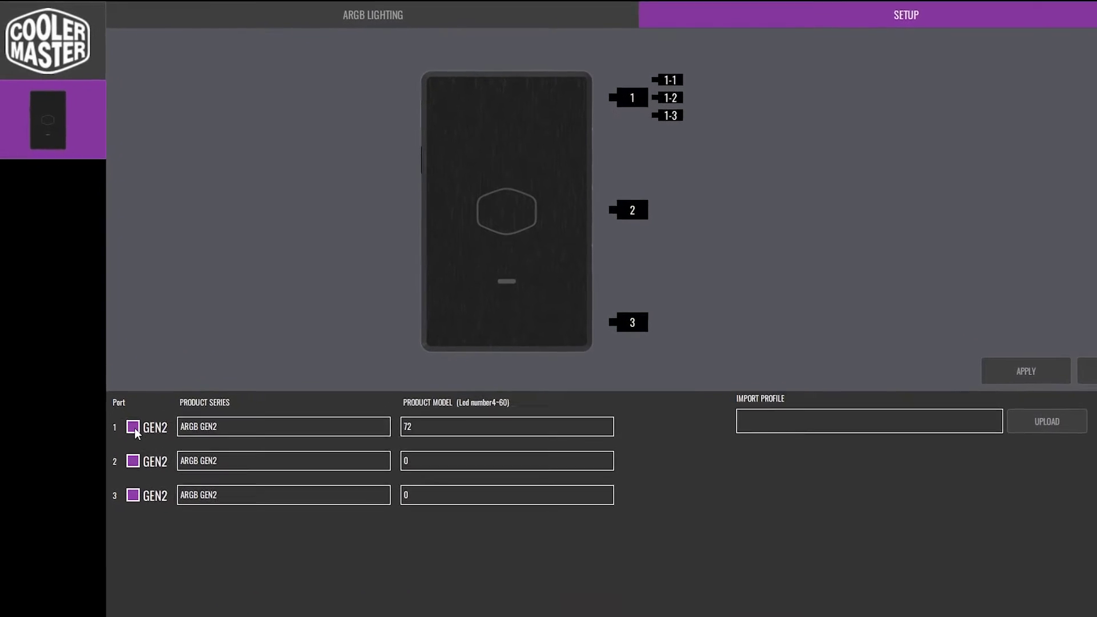
Step: Keep port 1 as ARGB GEN2 with 72 LEDs and set port 2 to MasterFan MF140 Halo
left_click(117, 432)
left_click(117, 432)
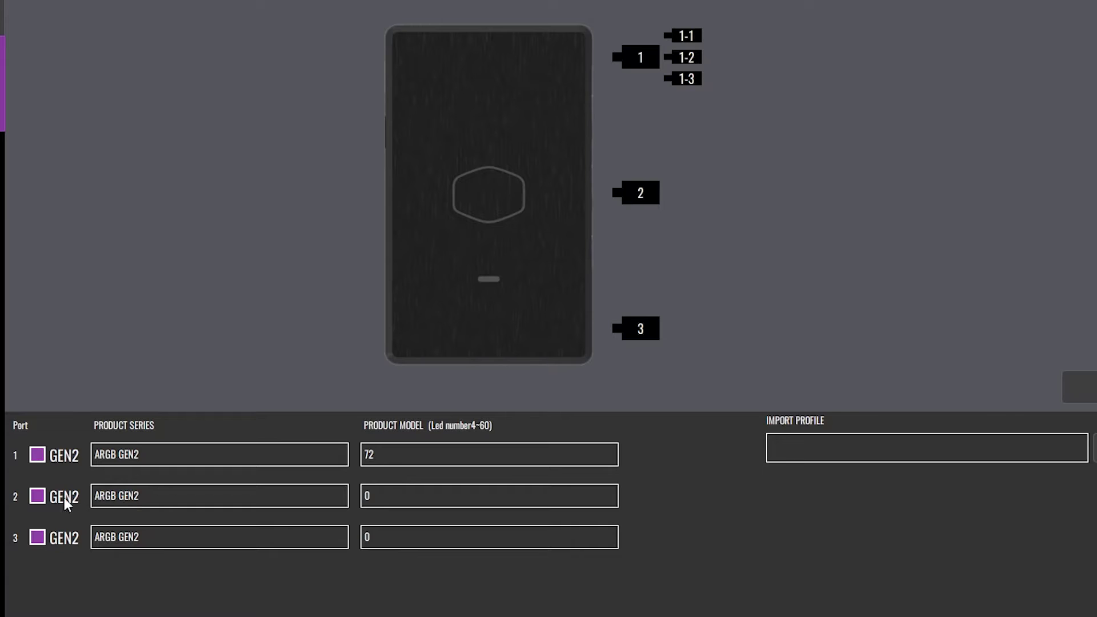
left_click(36, 496)
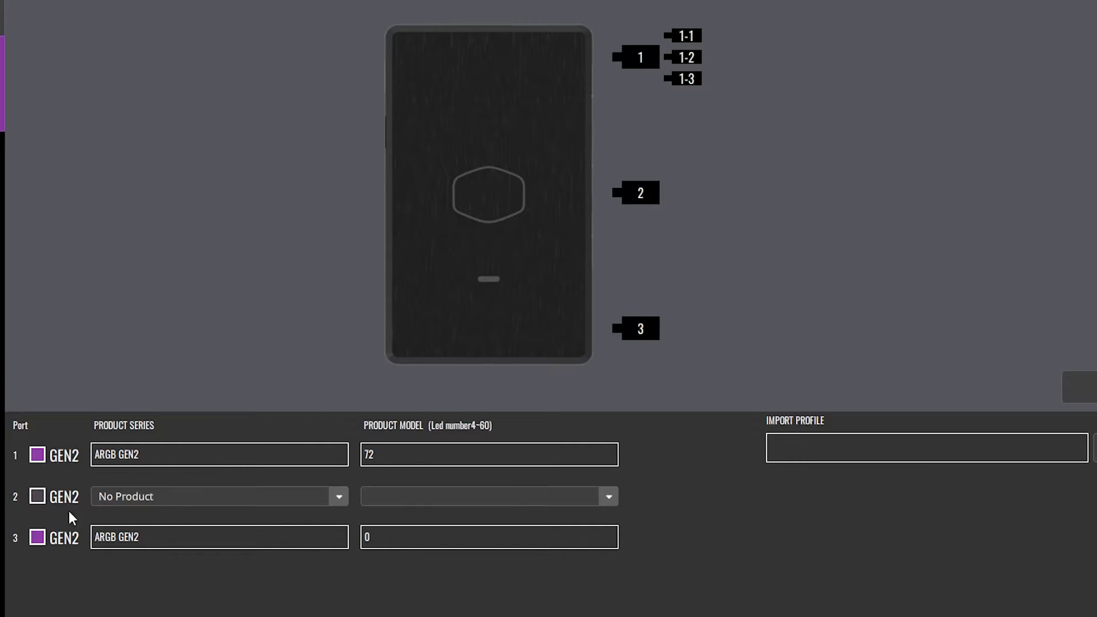
left_click(202, 499)
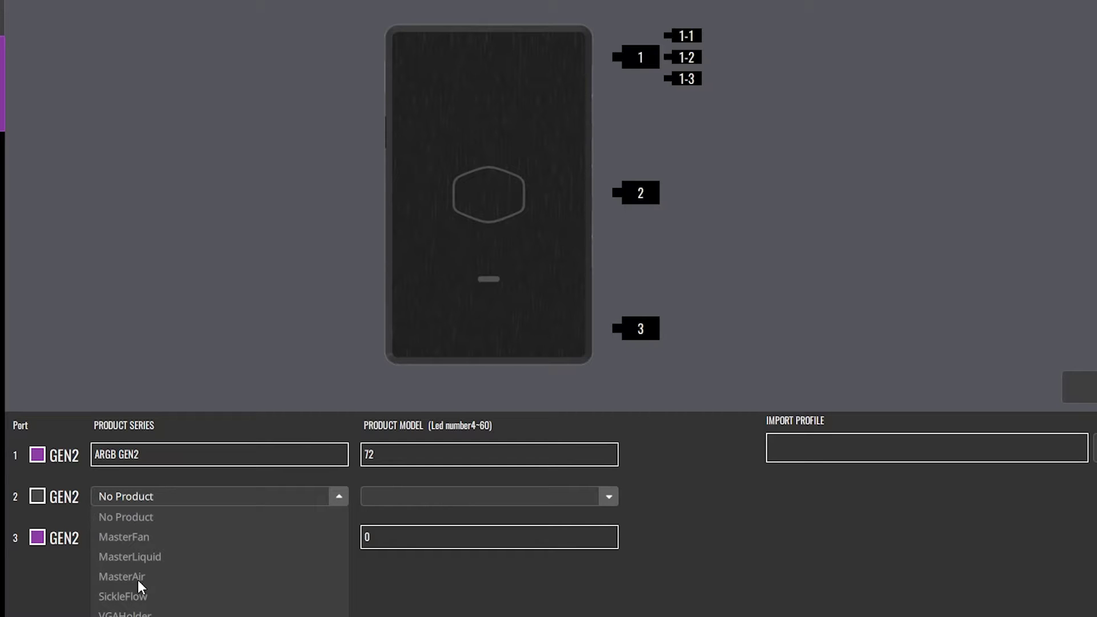
left_click(135, 536)
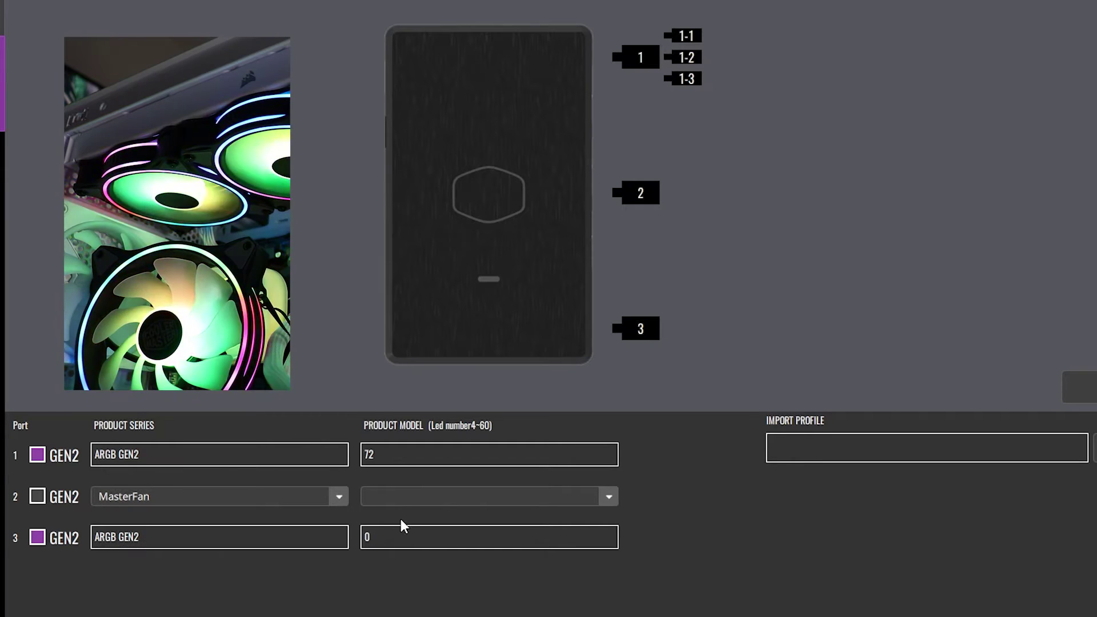
left_click(461, 497)
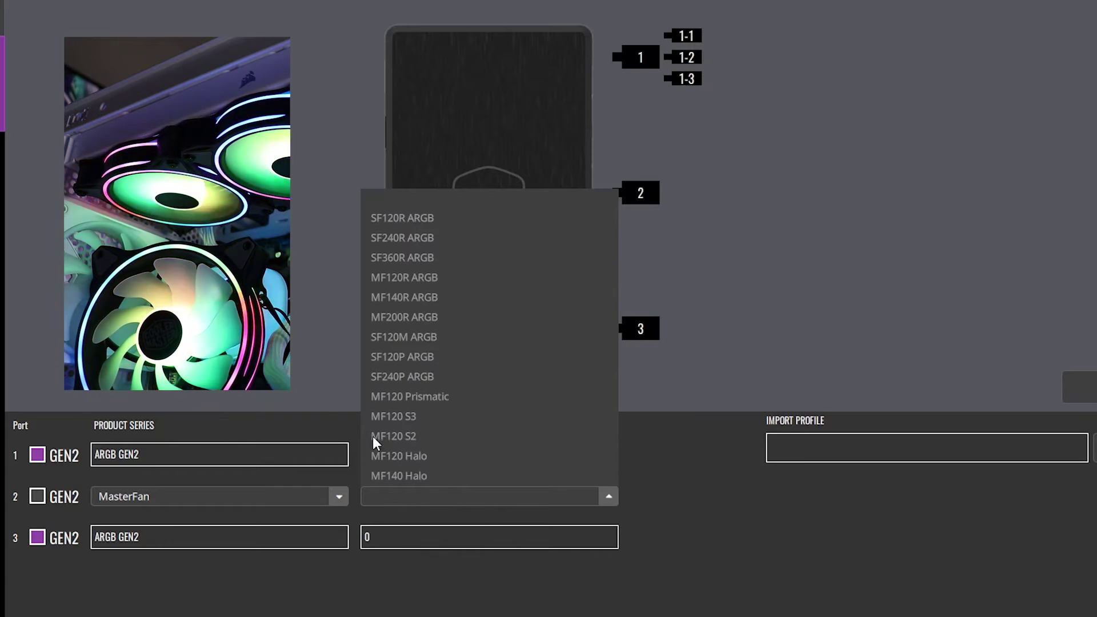
left_click(386, 476)
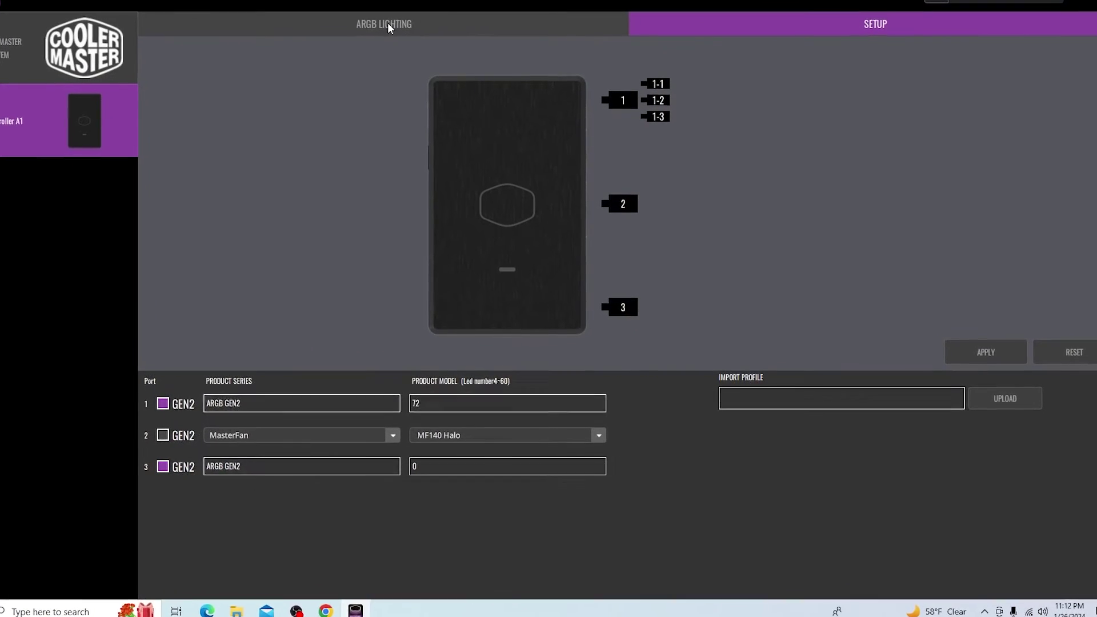
left_click(393, 35)
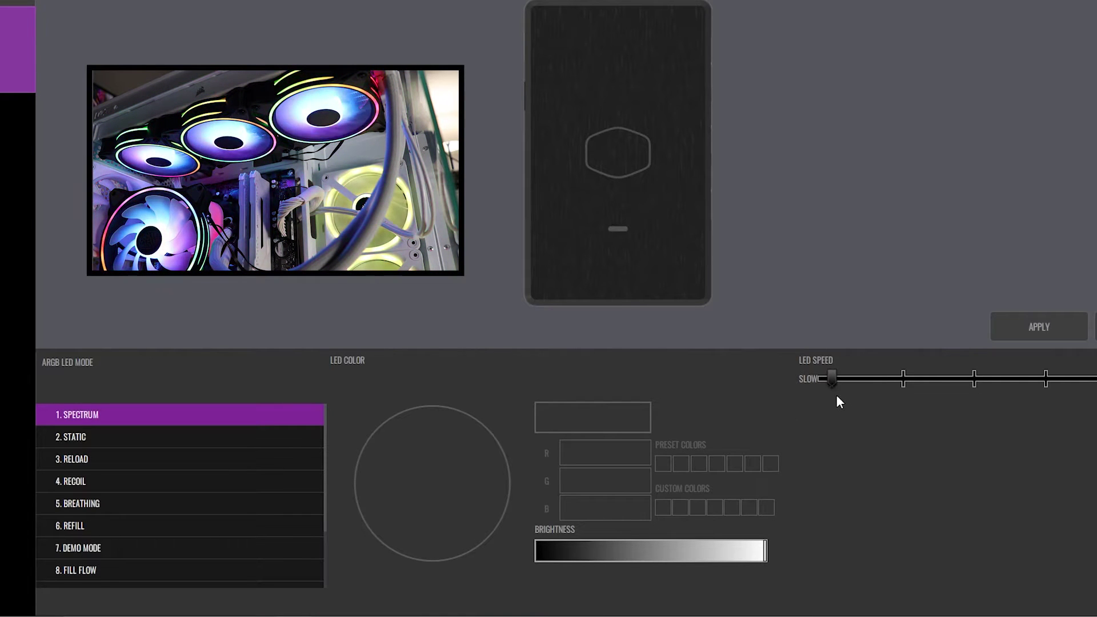
Step: Try Spectrum at fastest speed, then set Static cyan (R31 G225 B255) at lowered brightness
left_click_drag(832, 379, 1094, 379)
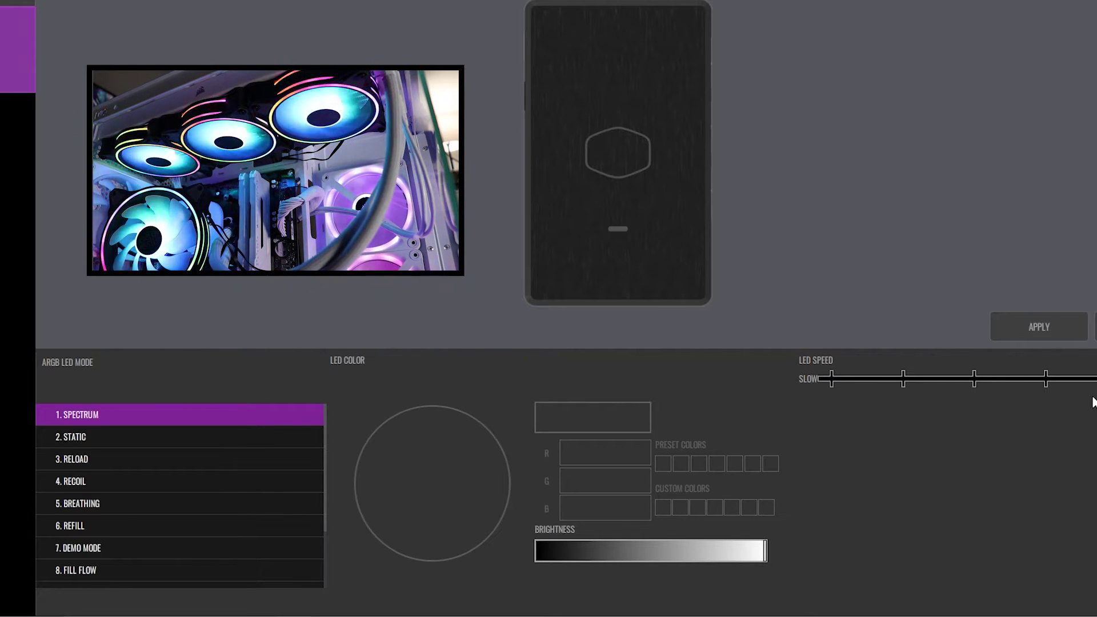
left_click(97, 440)
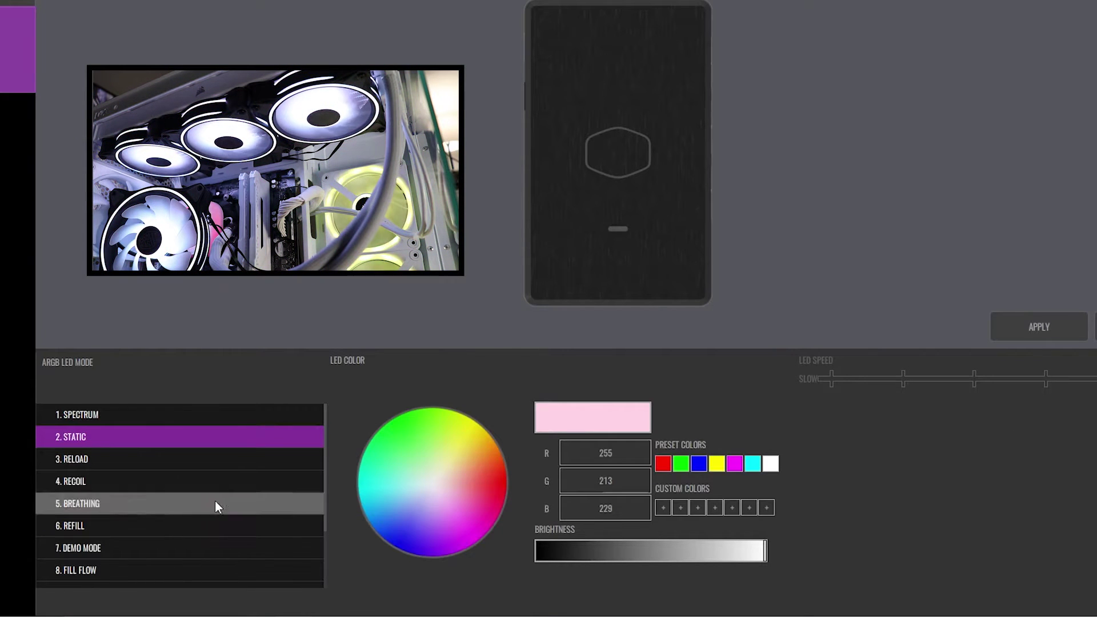
left_click_drag(441, 482, 414, 554)
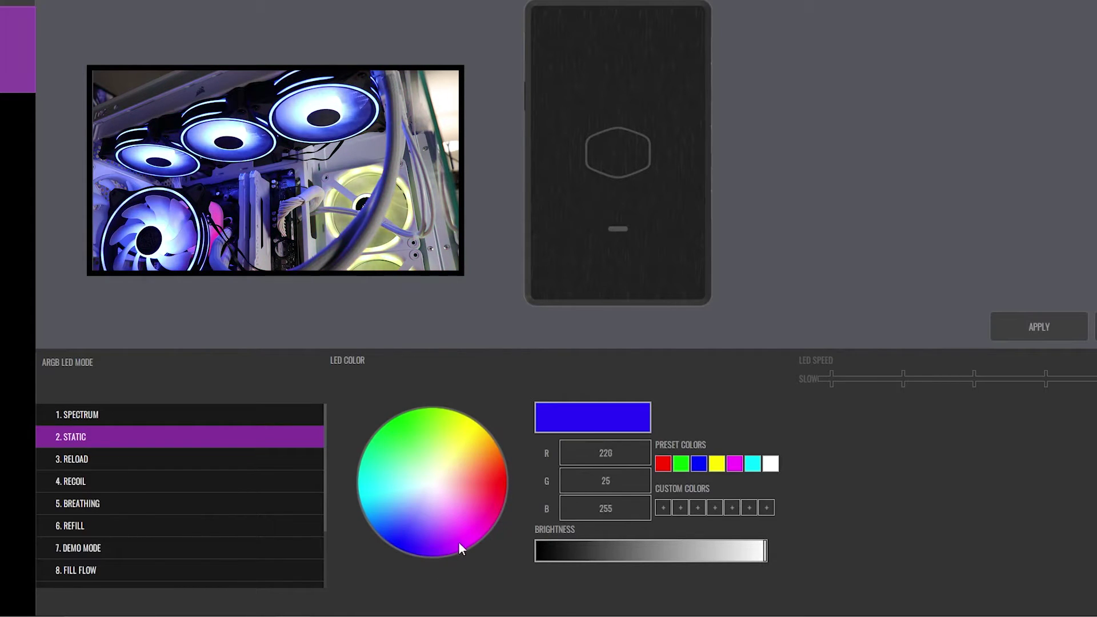
left_click_drag(460, 544, 417, 496)
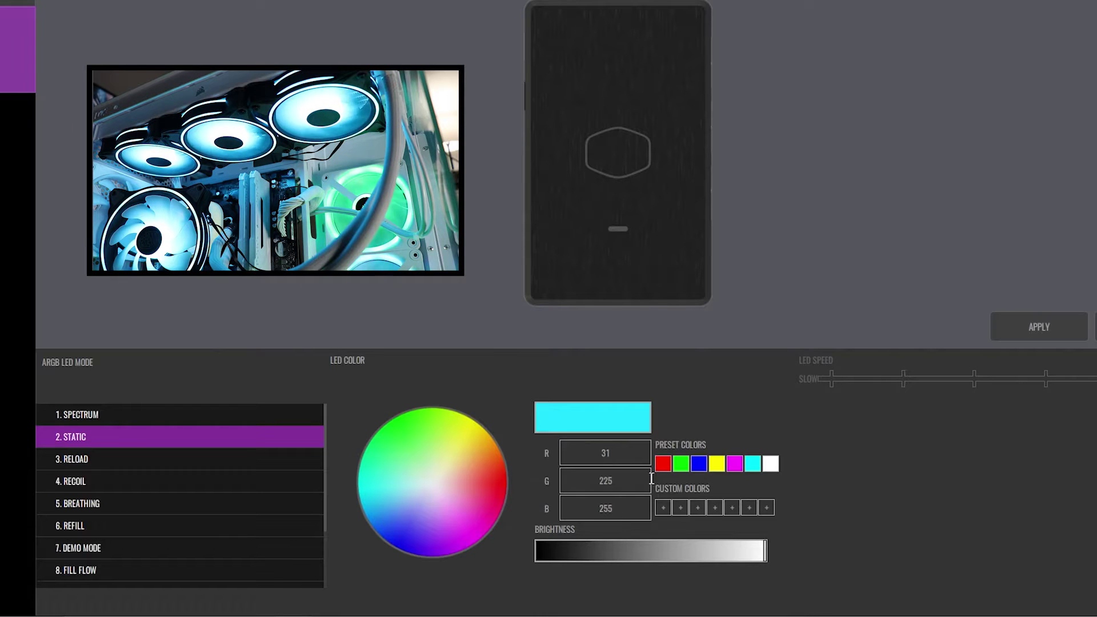
double_click(600, 454)
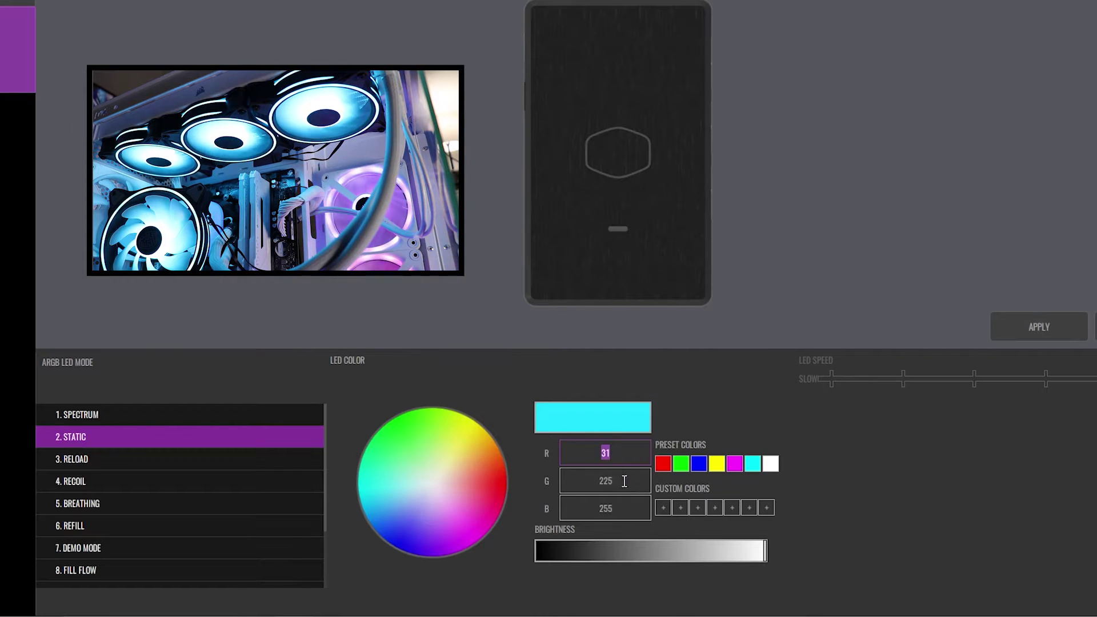
double_click(606, 484)
double_click(603, 508)
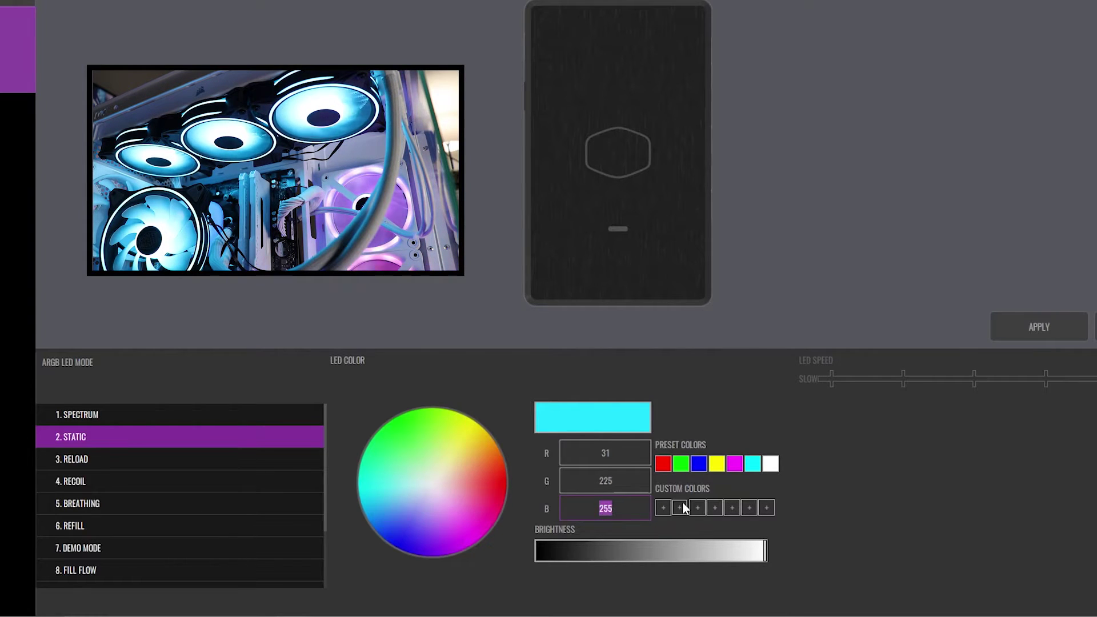
left_click_drag(759, 553, 600, 554)
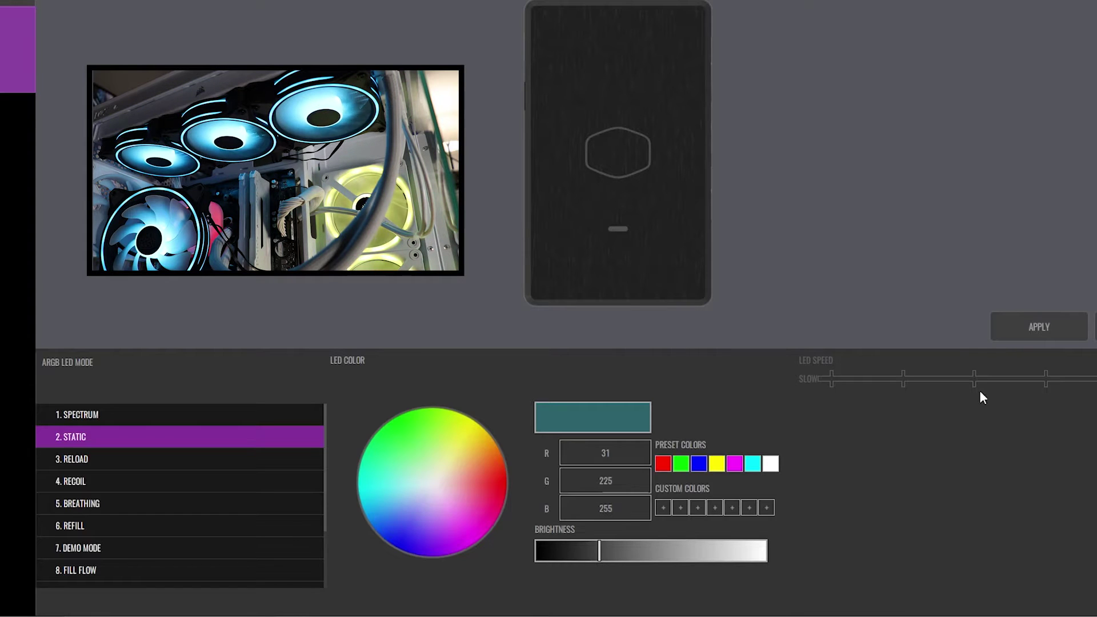
Step: Preview the Reload and Recoil effects, each with random colours
left_click(122, 467)
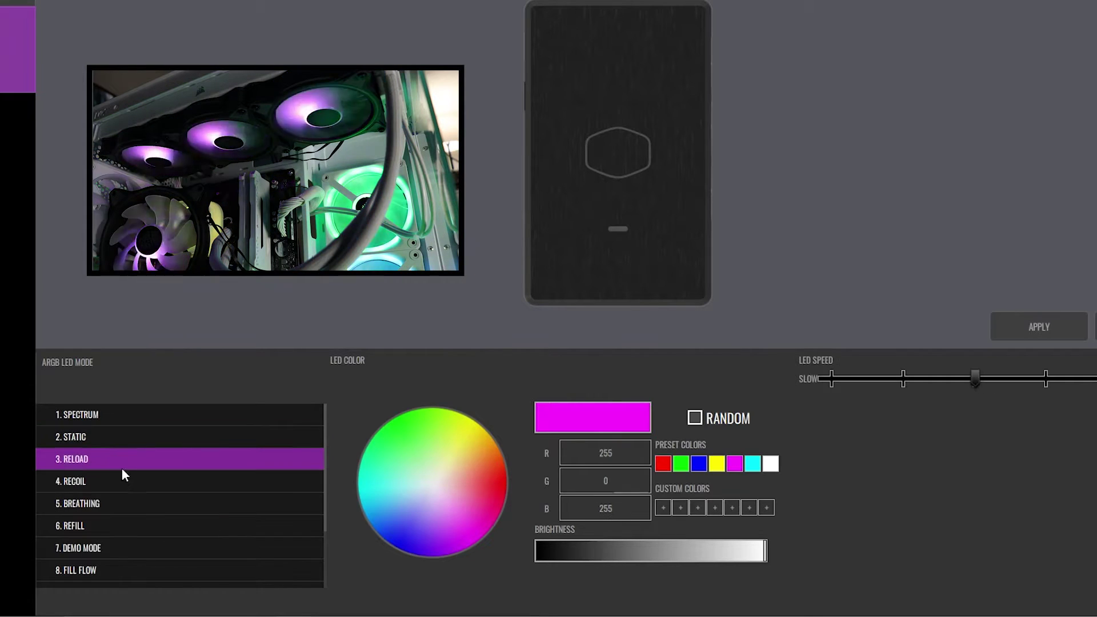
left_click(408, 552)
left_click_drag(408, 552, 475, 464)
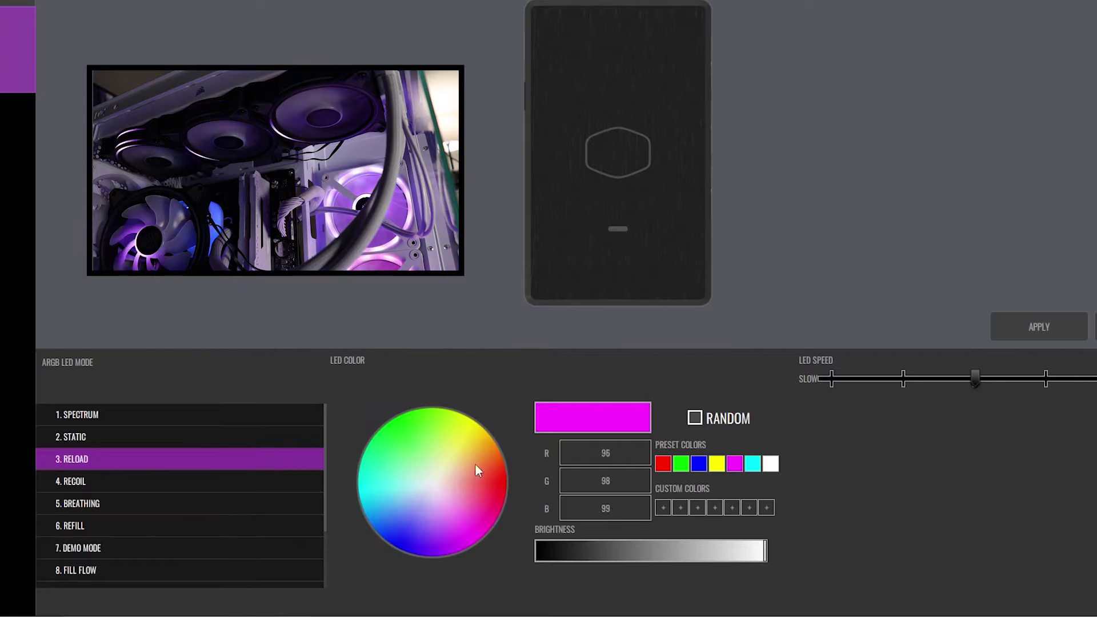
left_click(695, 419)
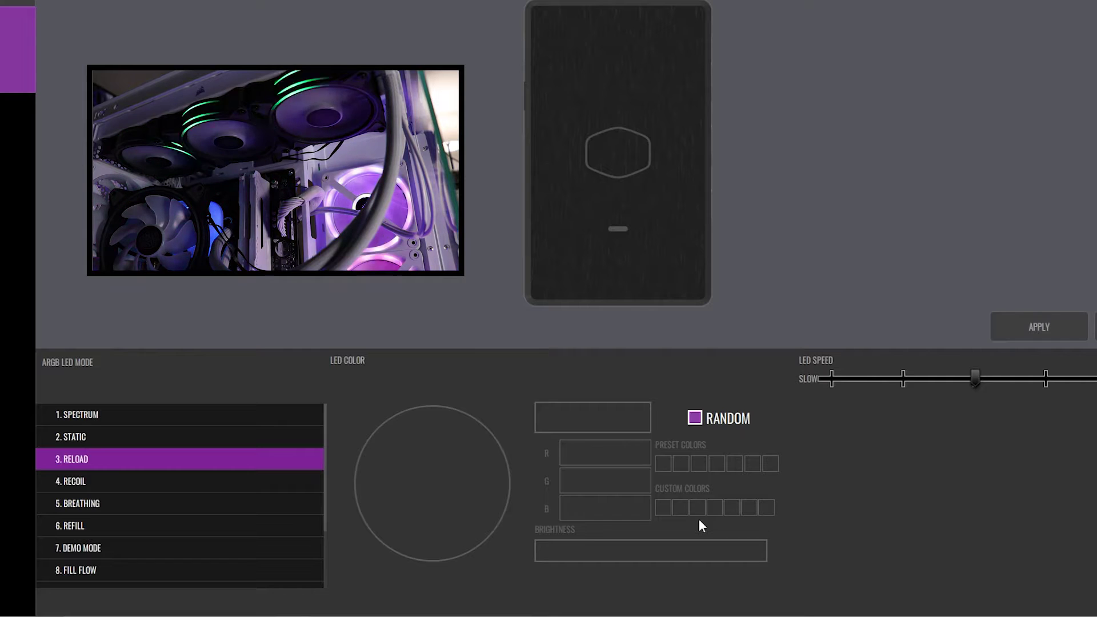
left_click(121, 483)
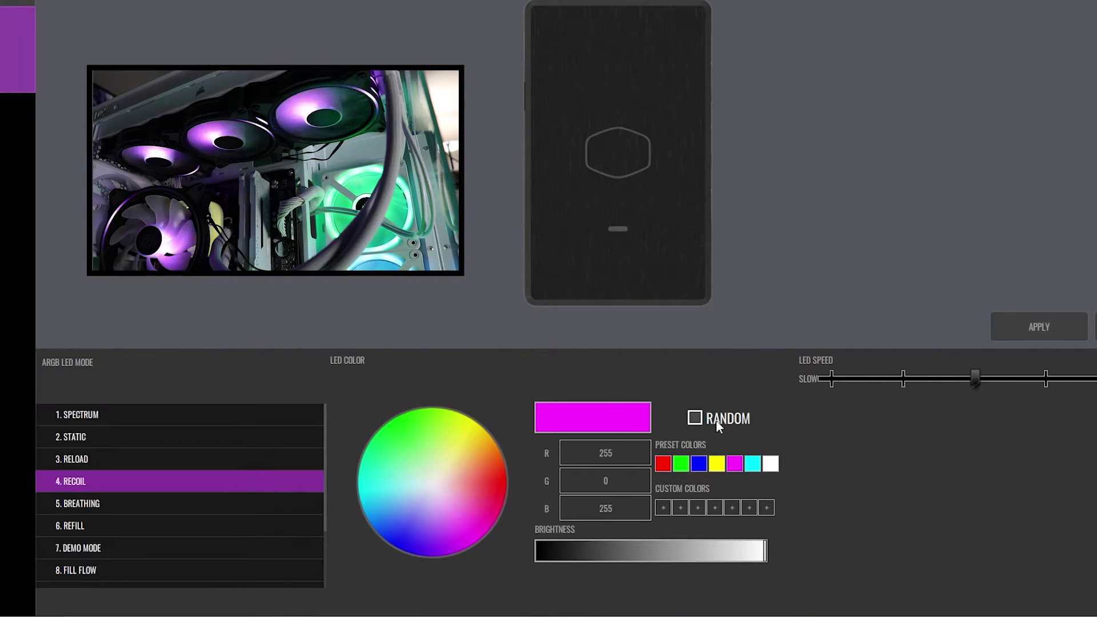
left_click(695, 419)
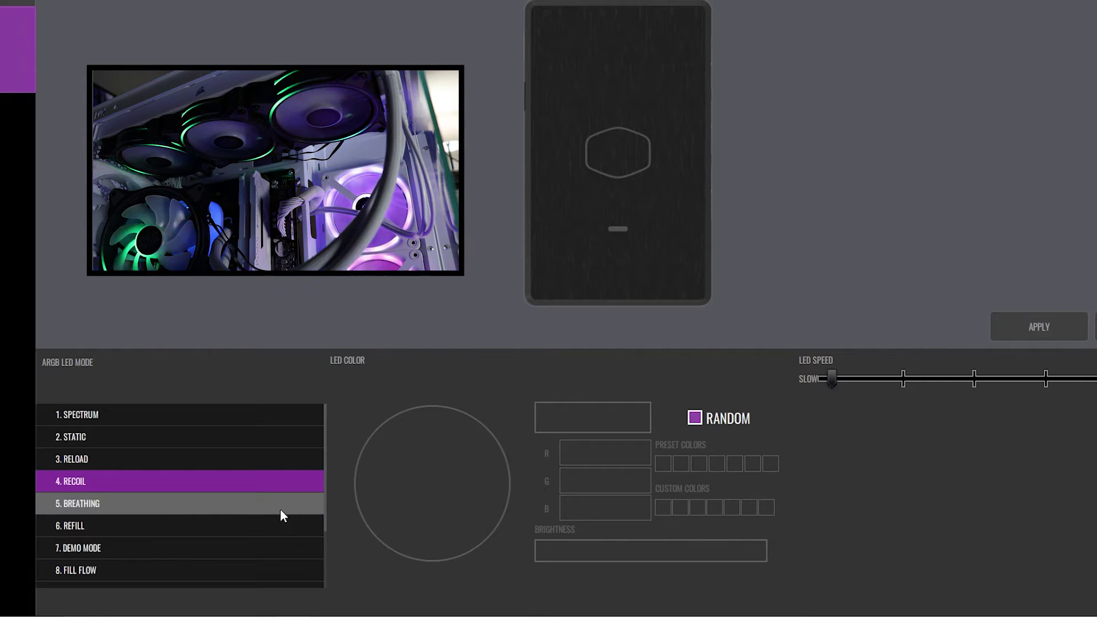
Step: Preview Breathing with random colours at slowest speed, then Refill with random colours
left_click(146, 510)
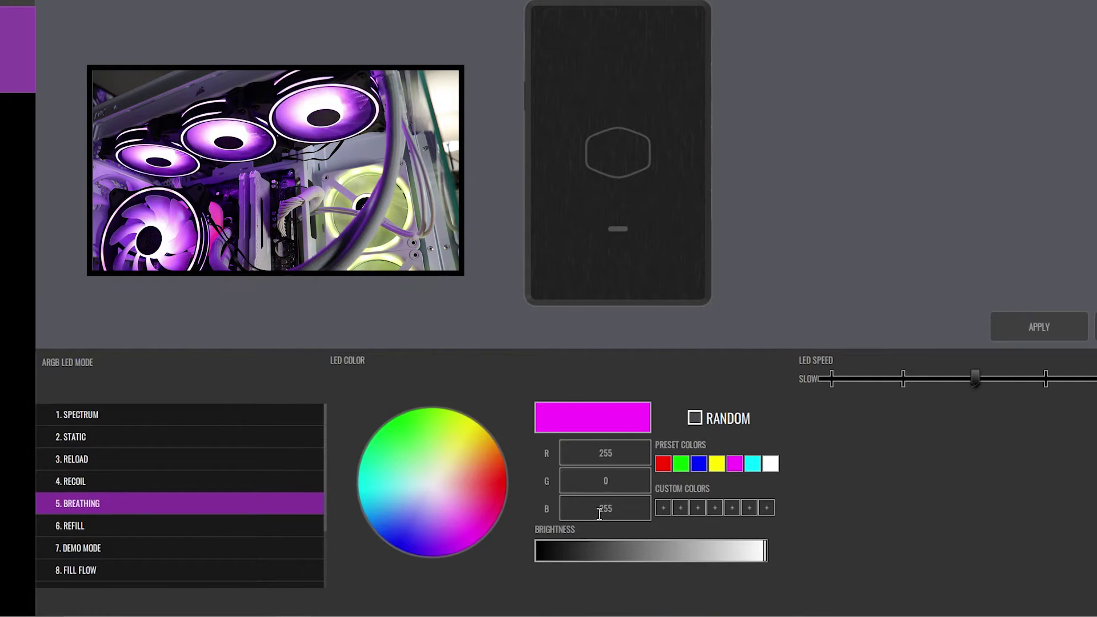
left_click(695, 419)
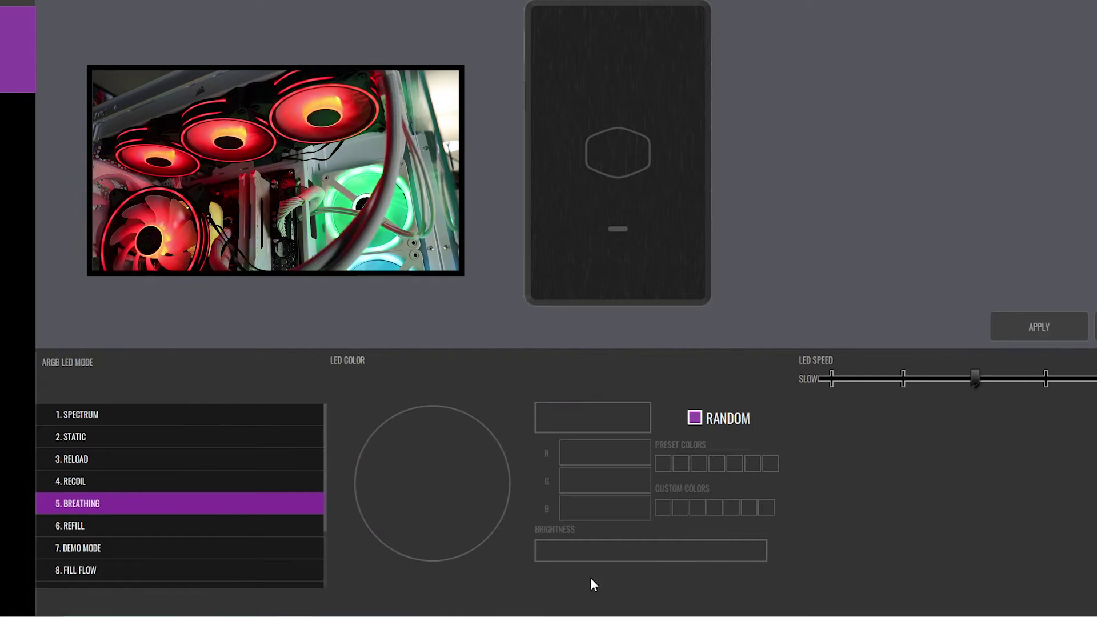
left_click_drag(975, 378, 831, 379)
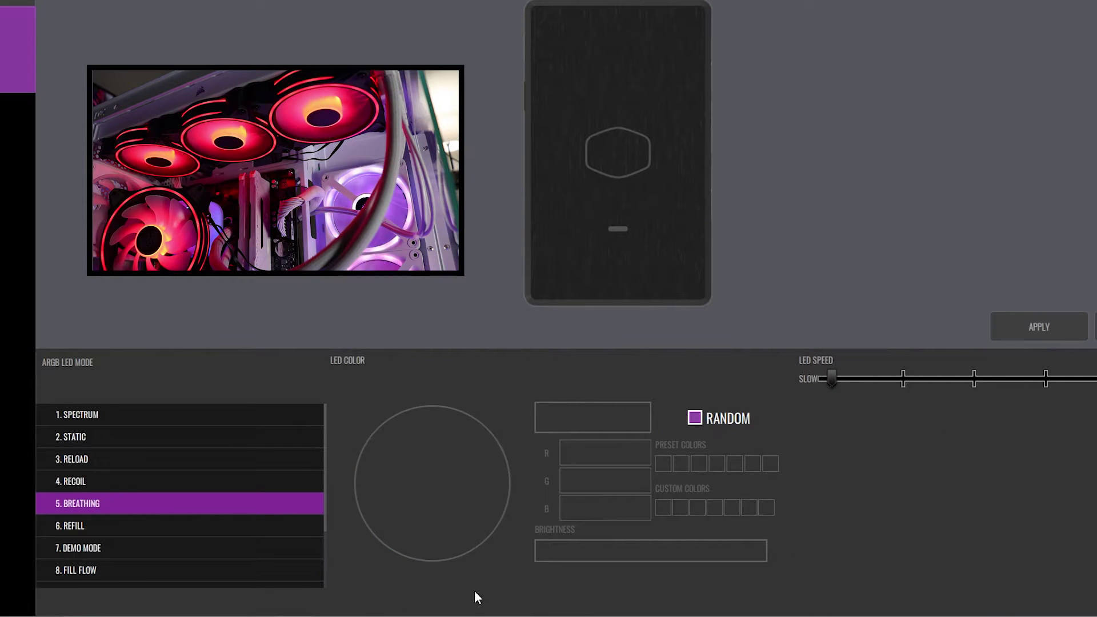
left_click(96, 527)
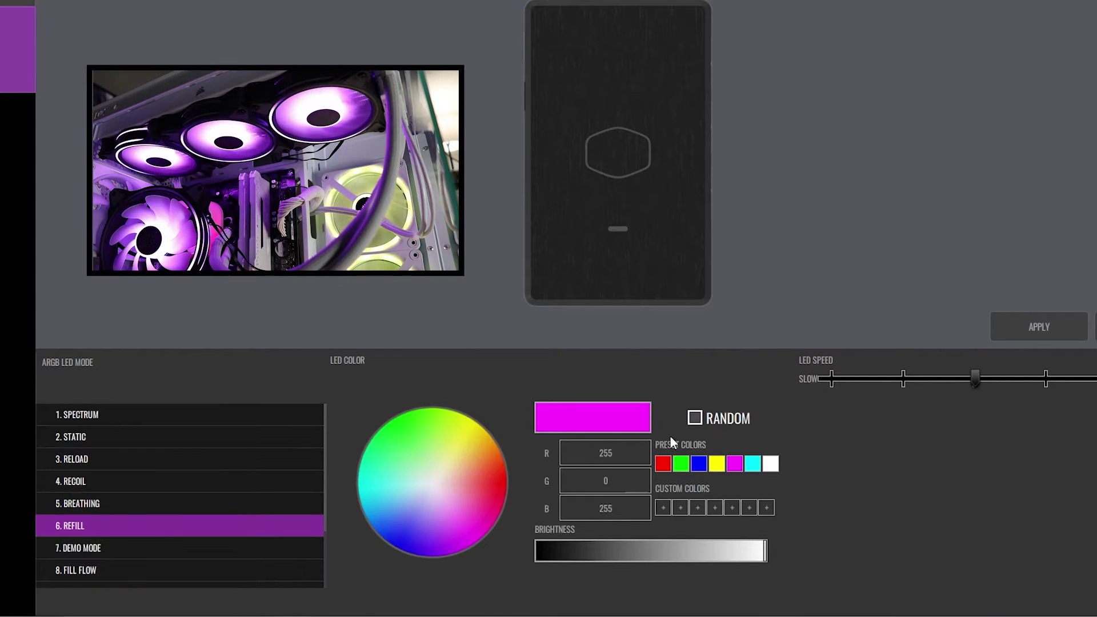
left_click(695, 417)
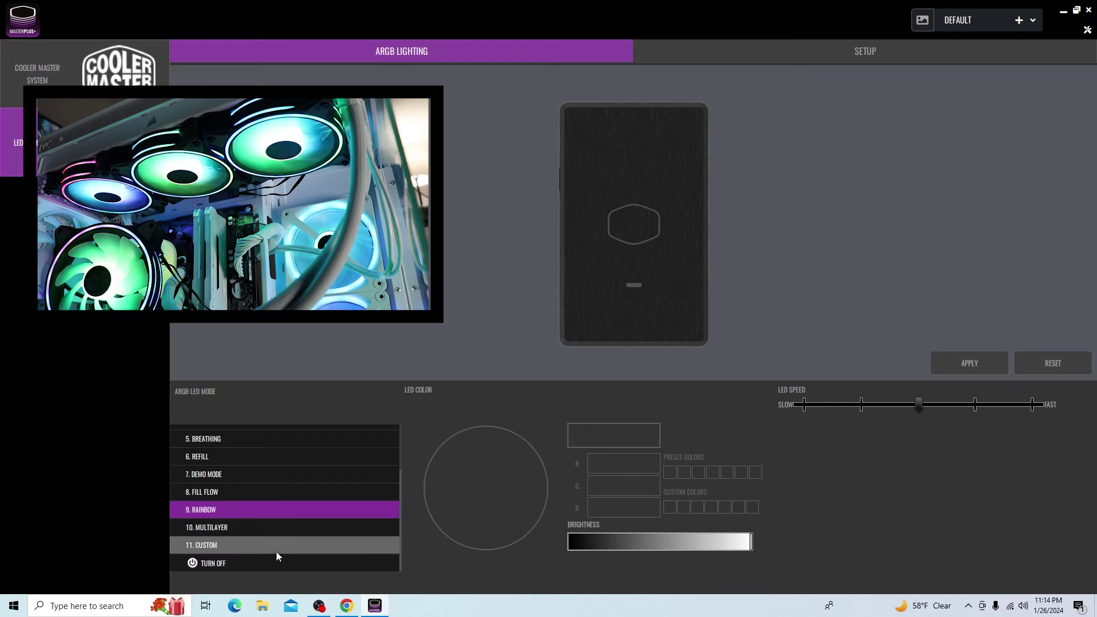
Step: Switch LED Controller A1 to the 10. Multilayer lighting mode
left_click(210, 533)
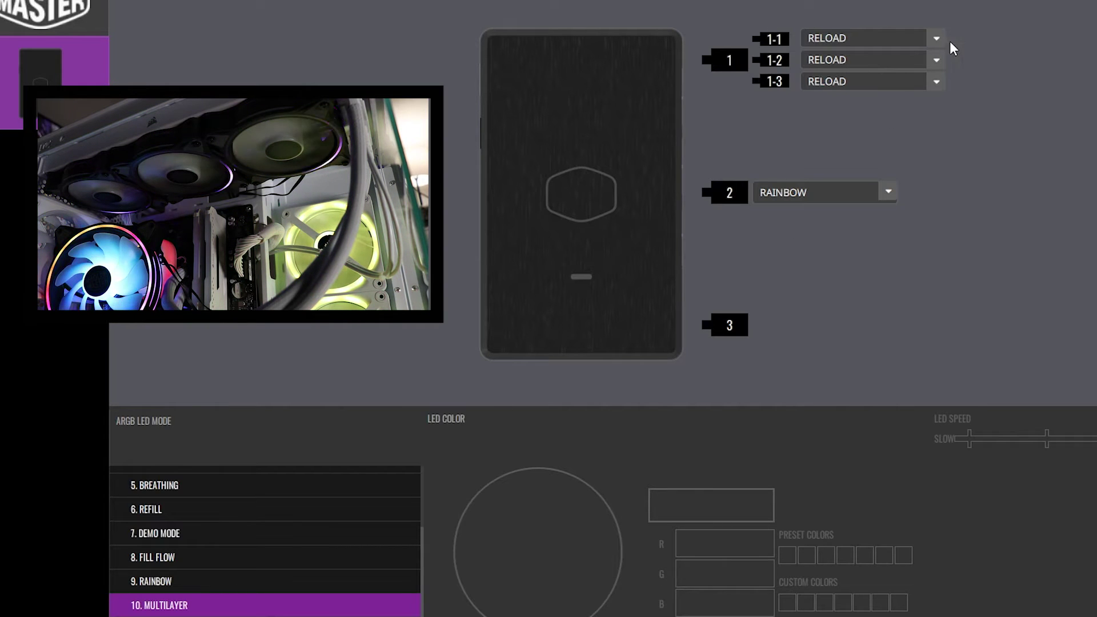
Step: Set channel 1-1 to Spectrum, 1-2 to Fill Flow, and turn off 1-3
left_click(922, 38)
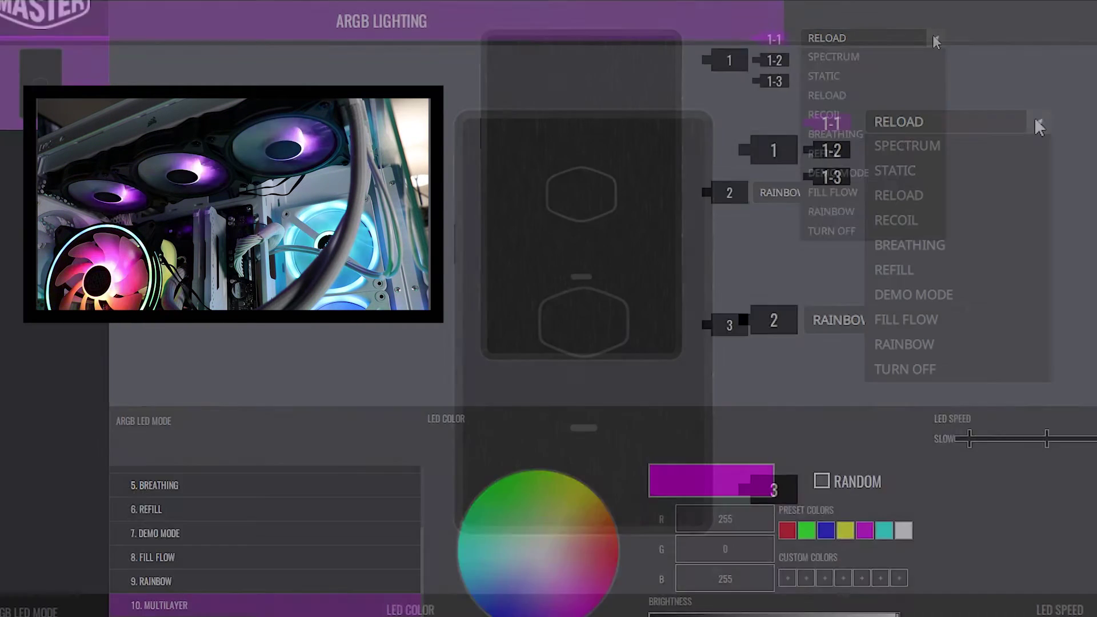
left_click(910, 148)
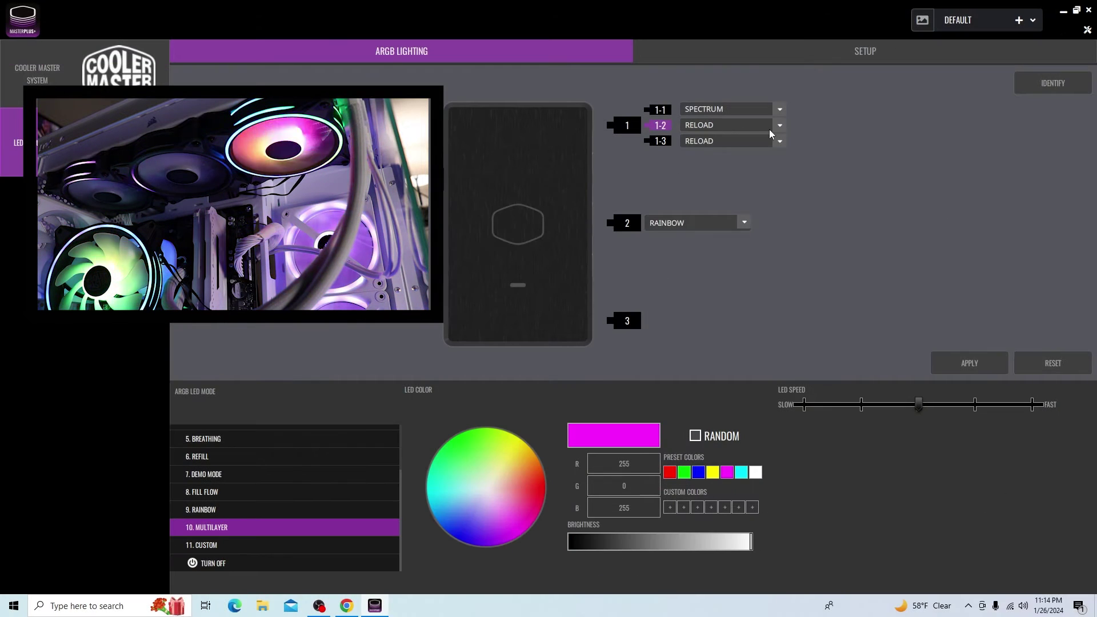
left_click(778, 125)
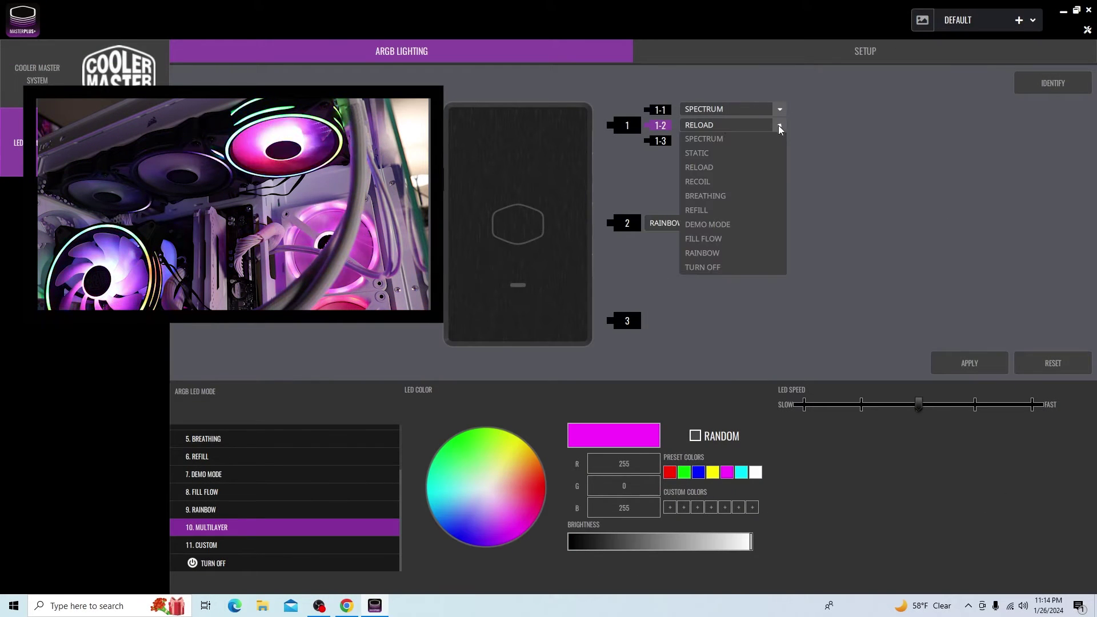
left_click(712, 244)
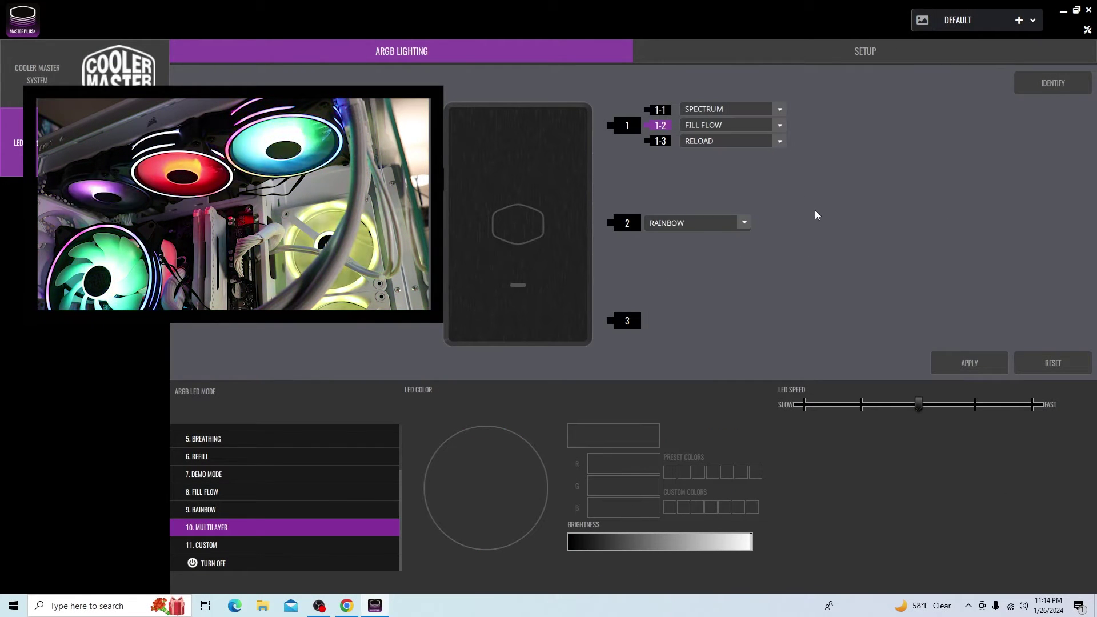
left_click(779, 141)
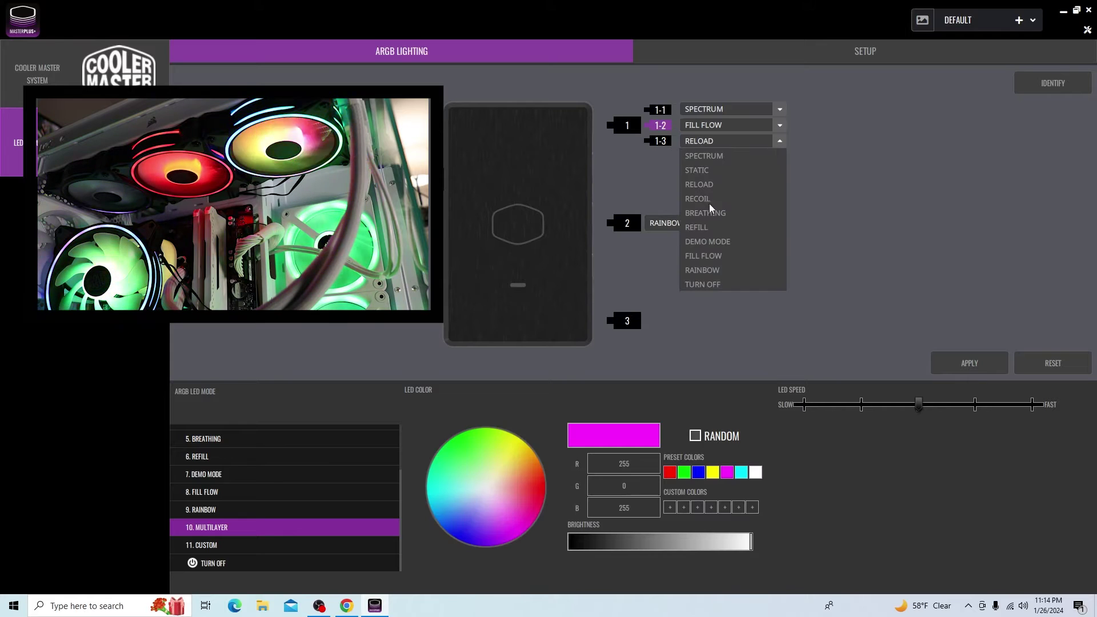
left_click(702, 283)
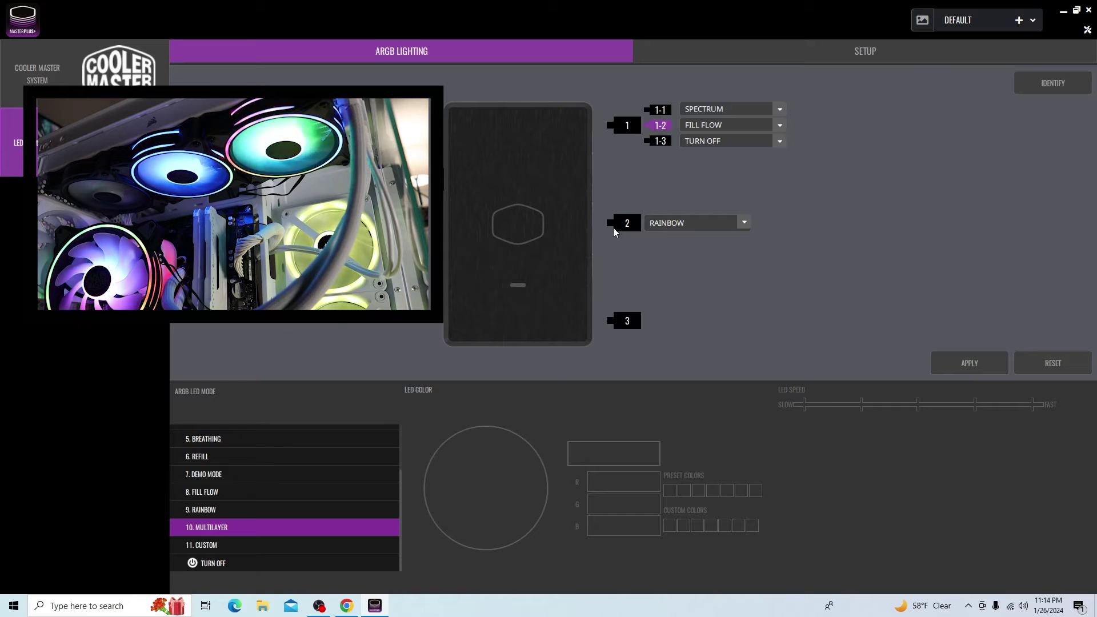
Step: Make channel 2 a static green and switch the controller to Custom mode
left_click(703, 224)
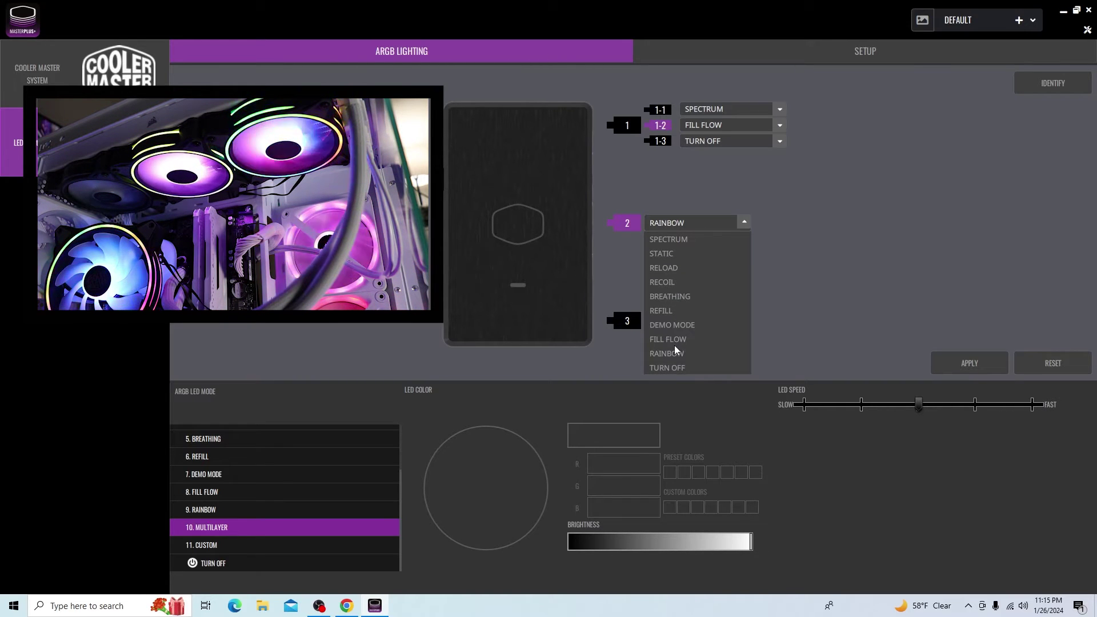
left_click(667, 251)
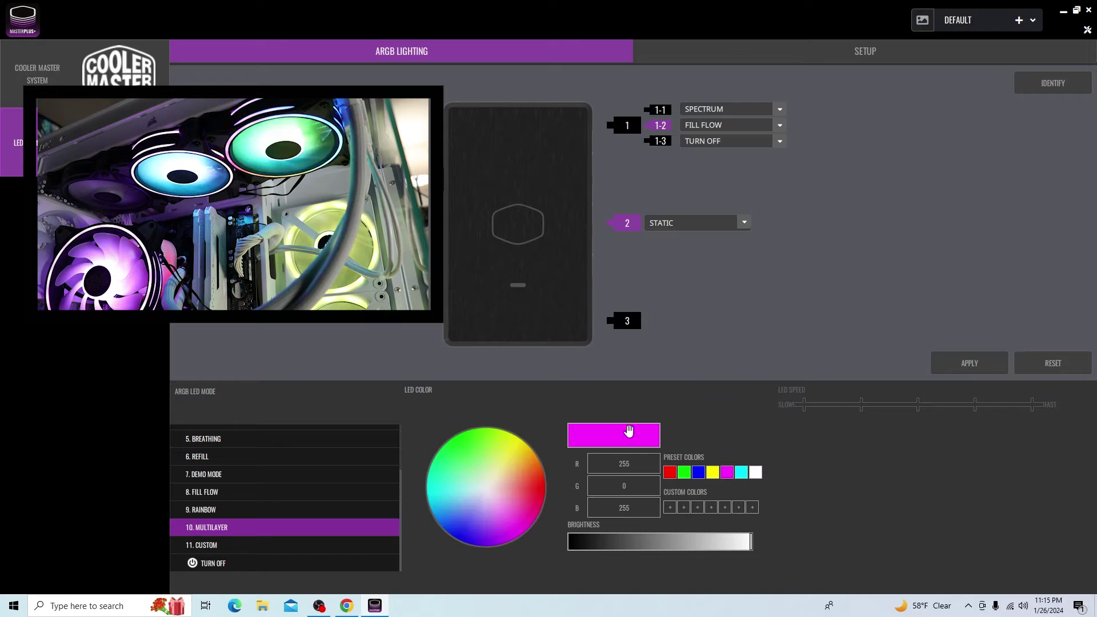
left_click(512, 481)
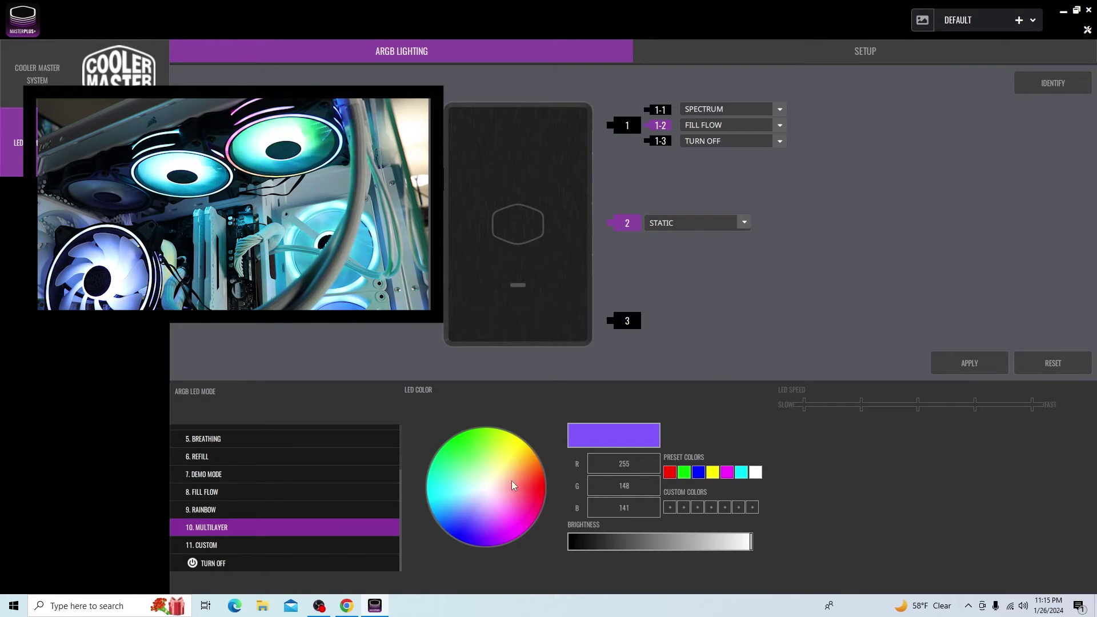
left_click(467, 447)
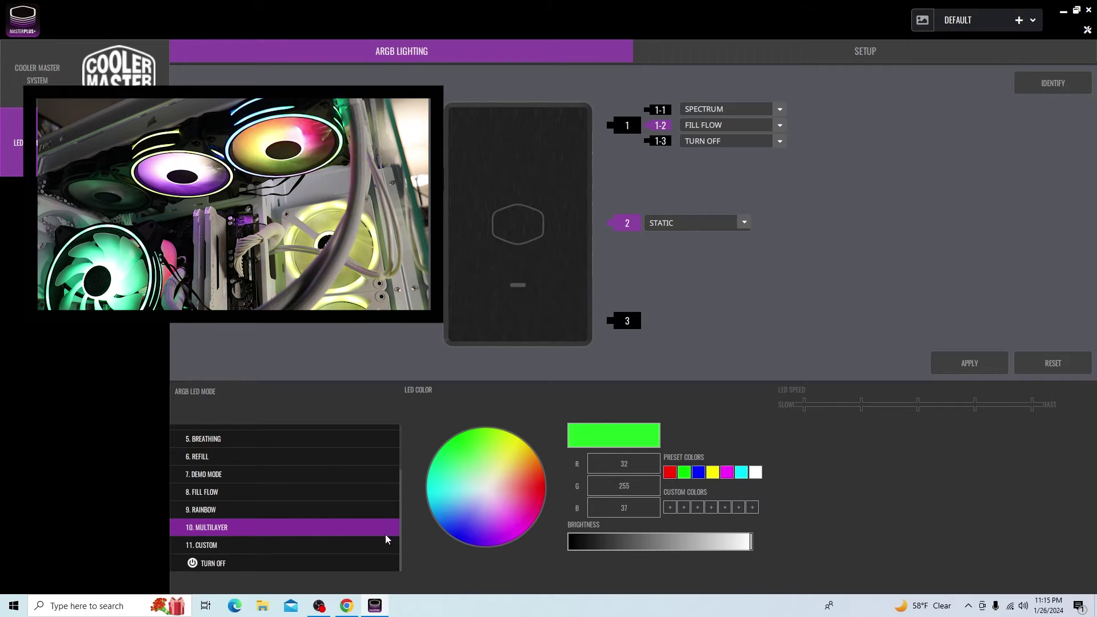
left_click(224, 546)
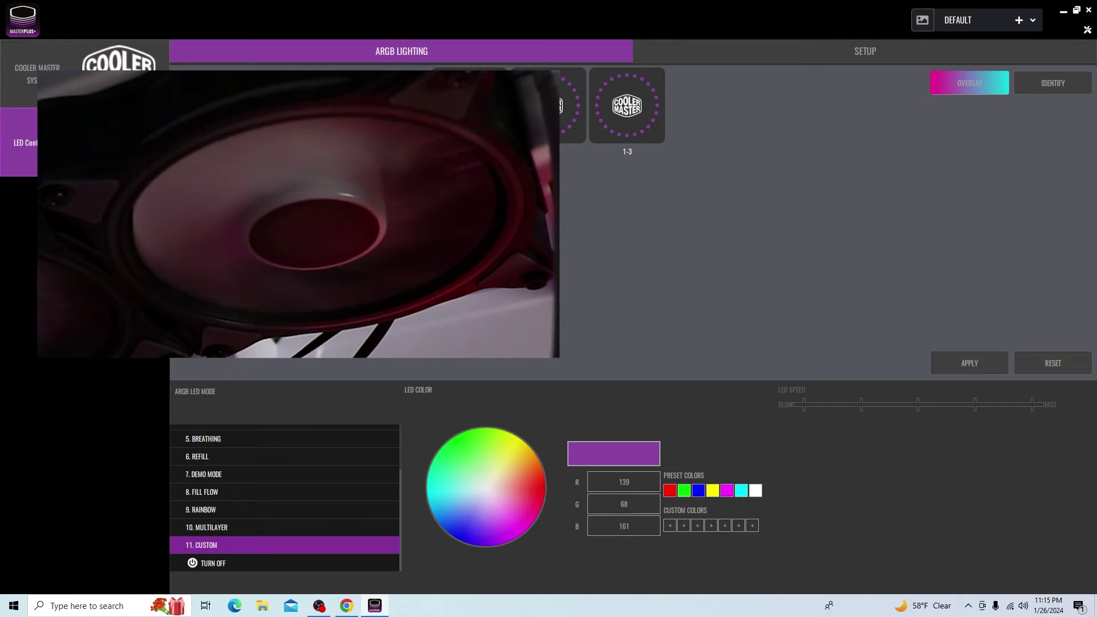
Step: Paint the left half of fan 1-1's LED ring green
left_click(470, 105)
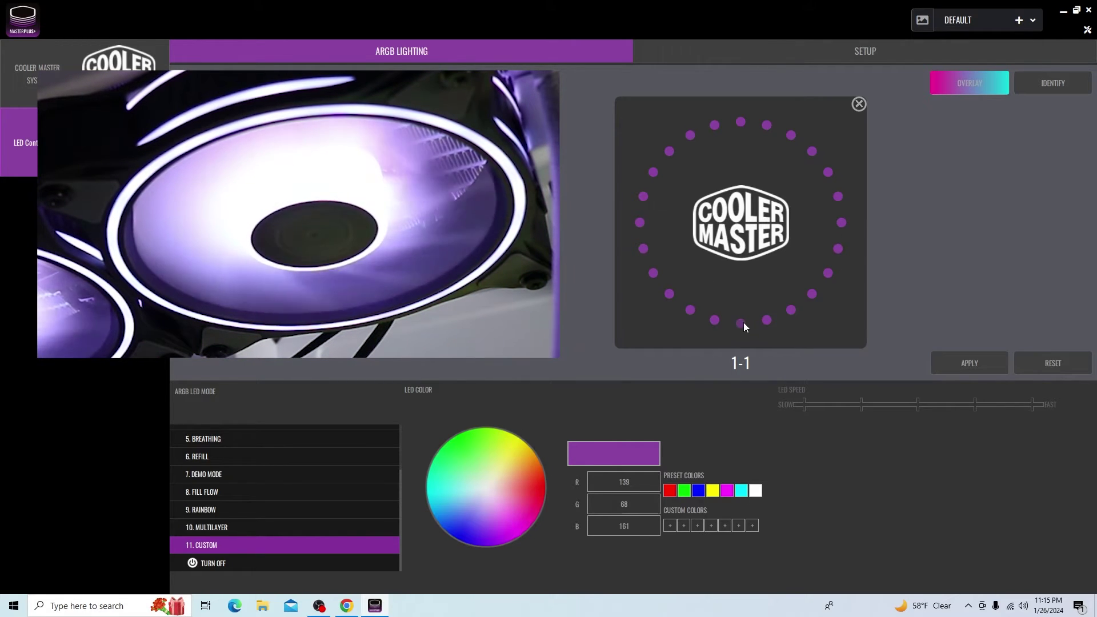
left_click_drag(492, 441, 455, 449)
left_click_drag(738, 324, 750, 135)
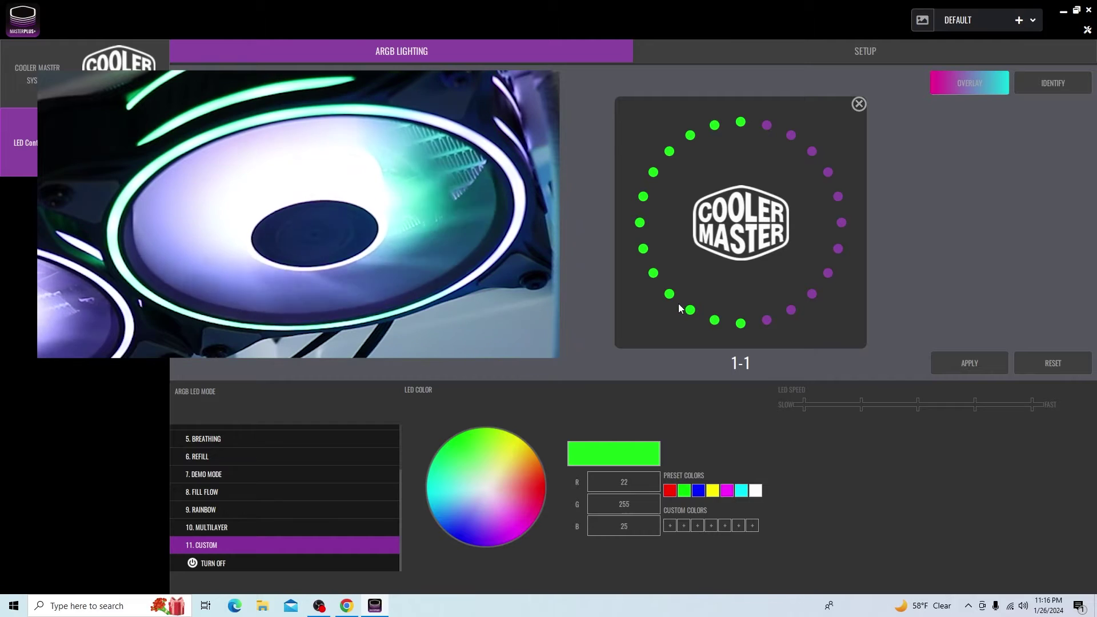
left_click(595, 407)
Step: Paint fan 1-2's left-side LEDs red, from bottom to top-centre
left_click(529, 128)
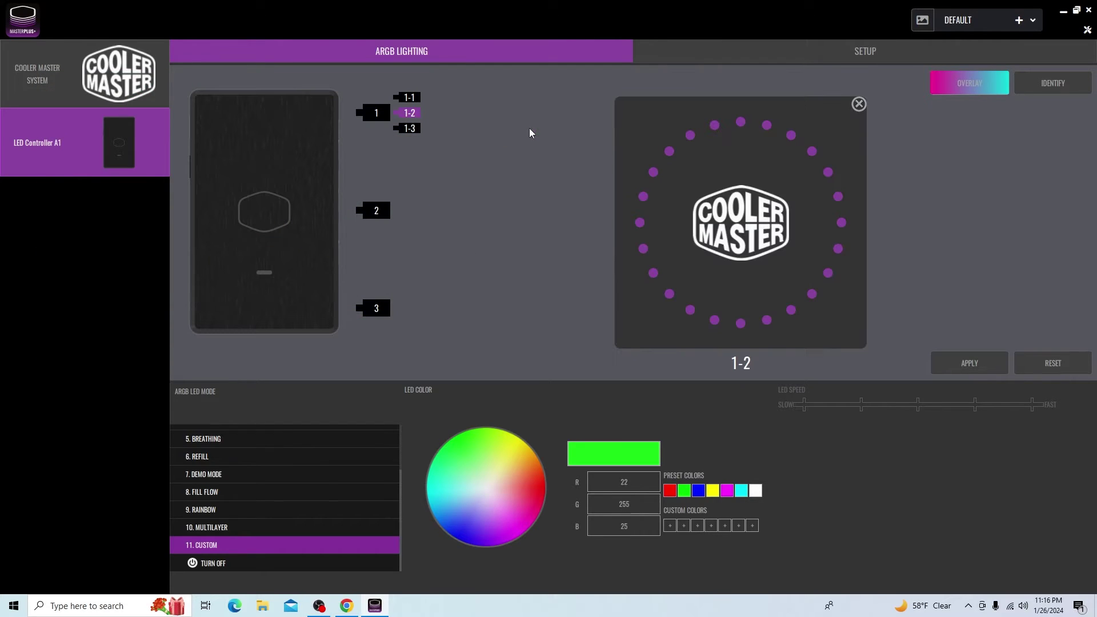
left_click(531, 494)
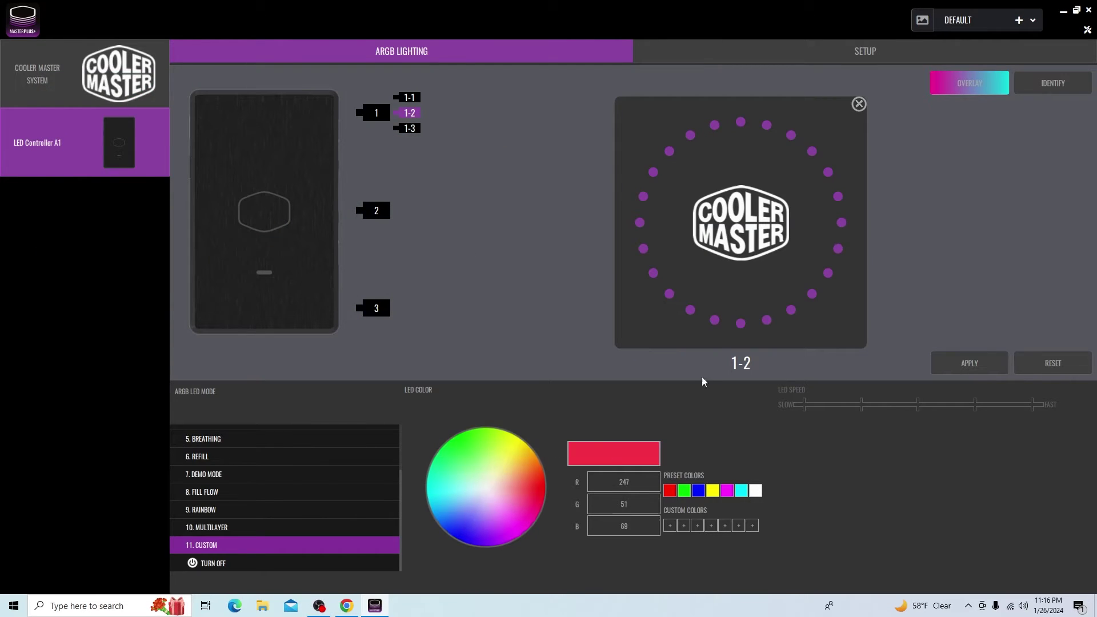
left_click(714, 320)
left_click(690, 310)
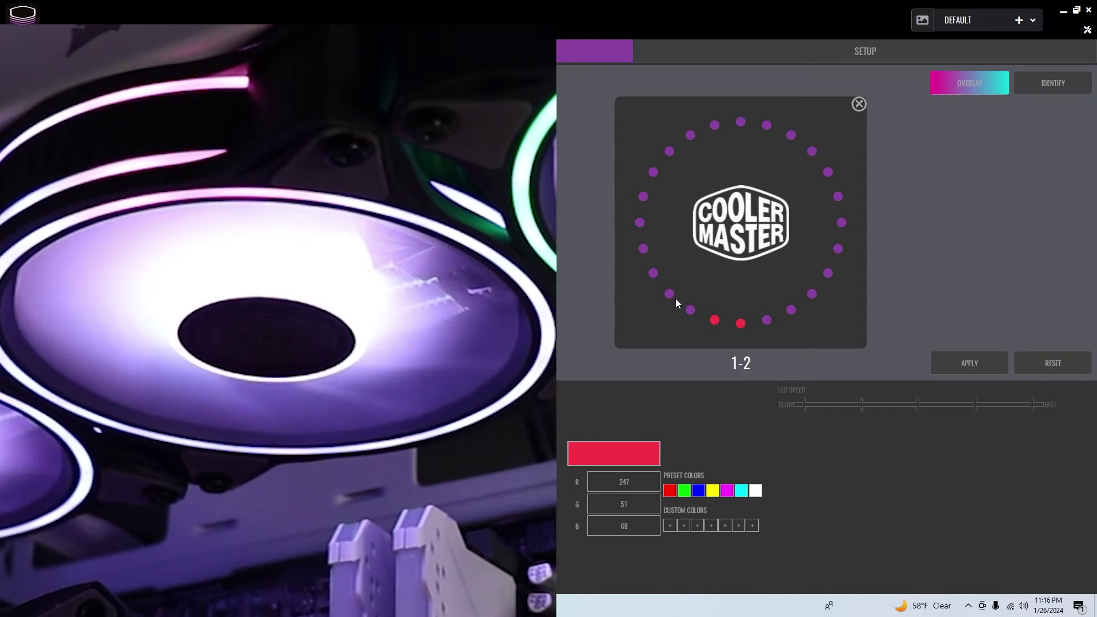
left_click(669, 293)
left_click(653, 273)
left_click(643, 249)
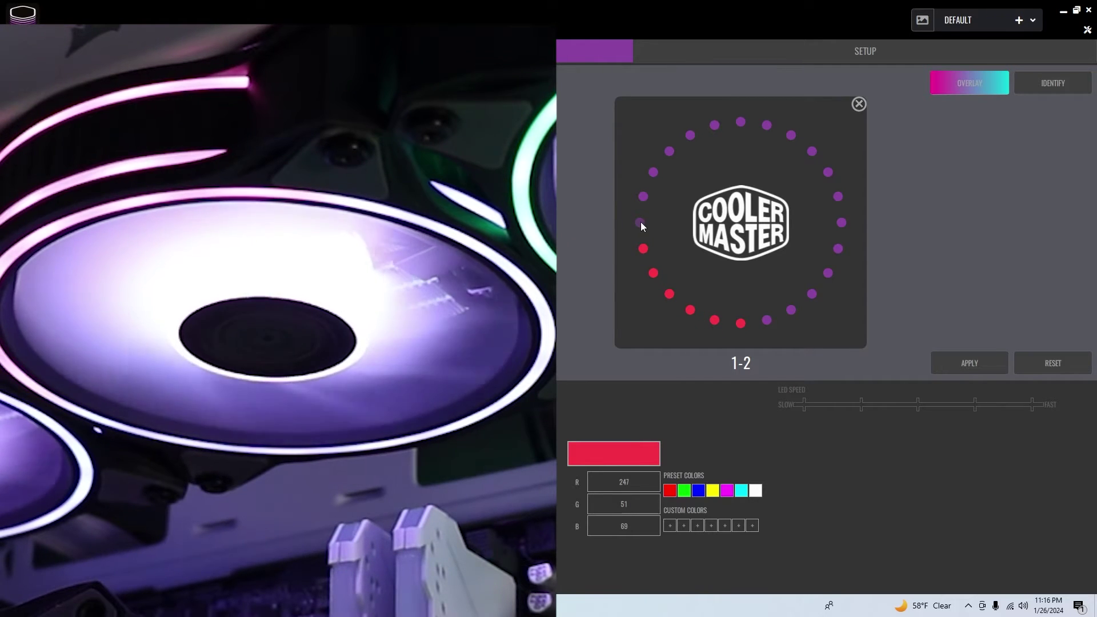
left_click(640, 222)
left_click(644, 197)
left_click(669, 151)
left_click(714, 125)
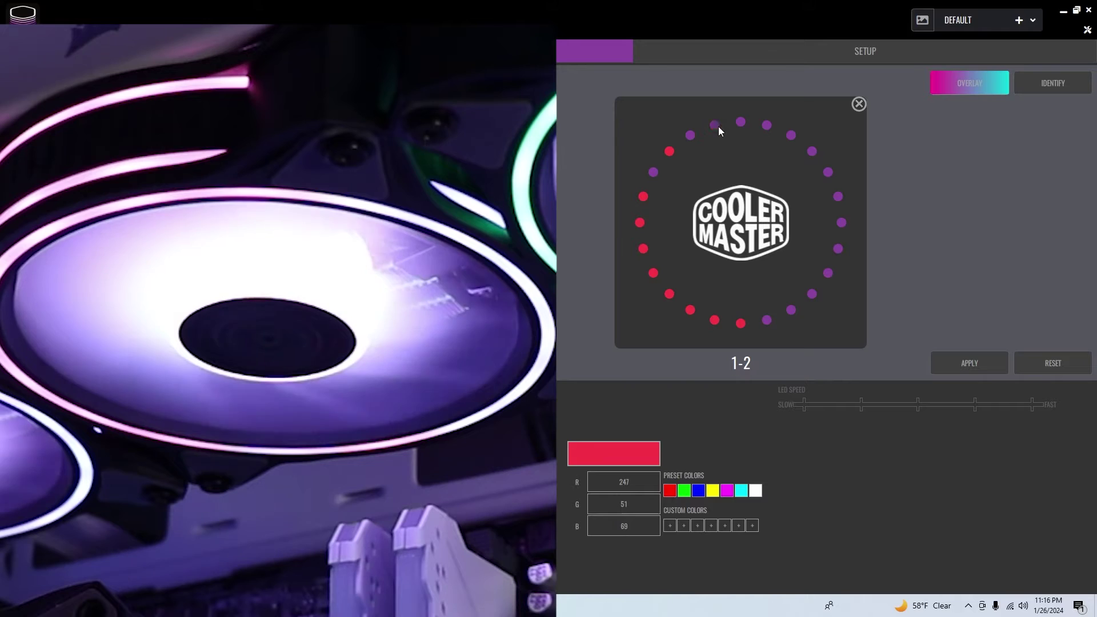
left_click(740, 122)
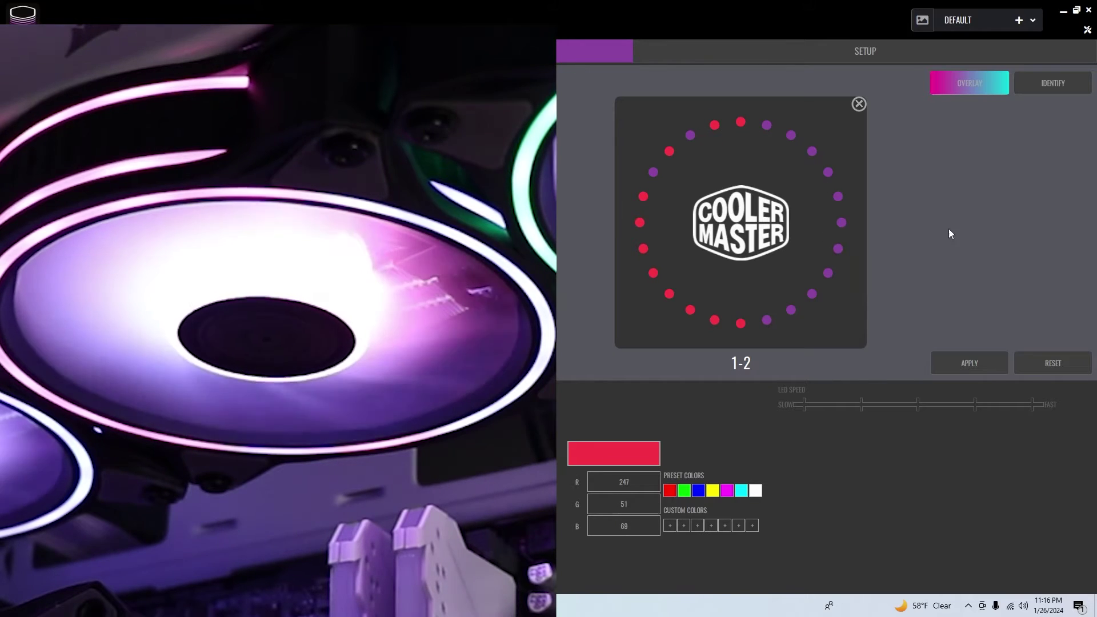
Step: In the effect sequence overlay, set all six steps of row 1-1 to Static
left_click(965, 84)
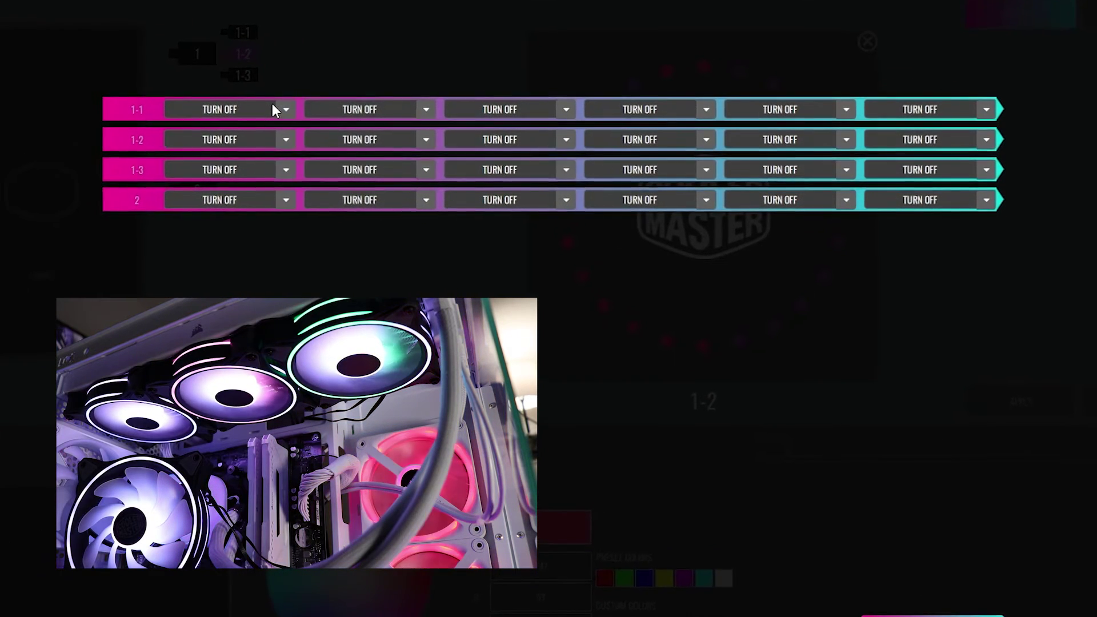
left_click(286, 109)
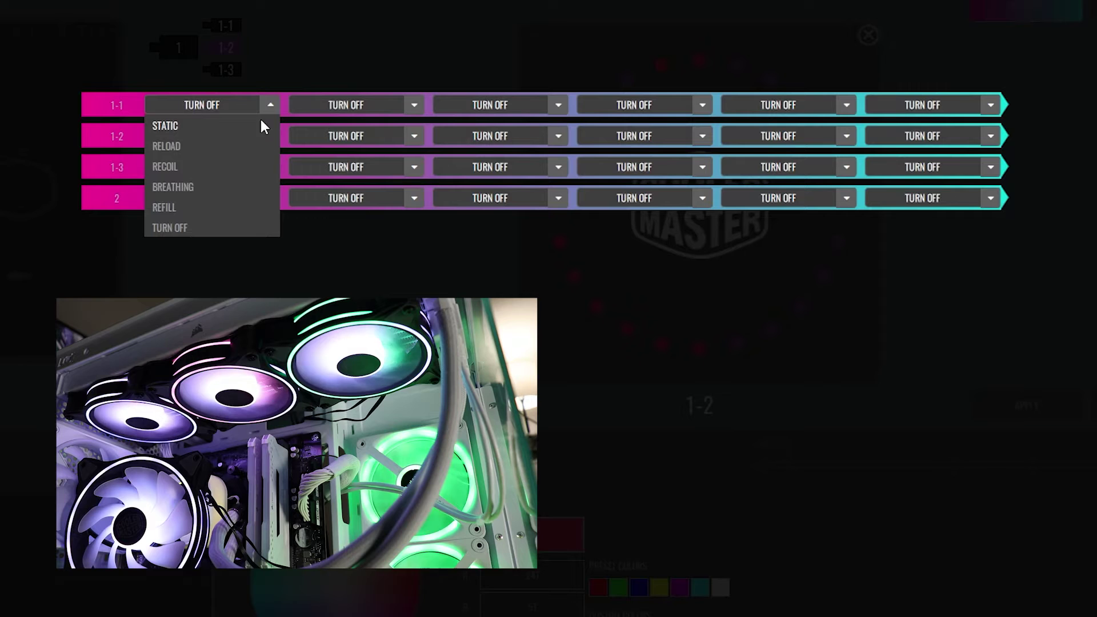
left_click(160, 126)
left_click(338, 105)
left_click(348, 122)
left_click(479, 107)
left_click(487, 123)
left_click(642, 105)
left_click(636, 125)
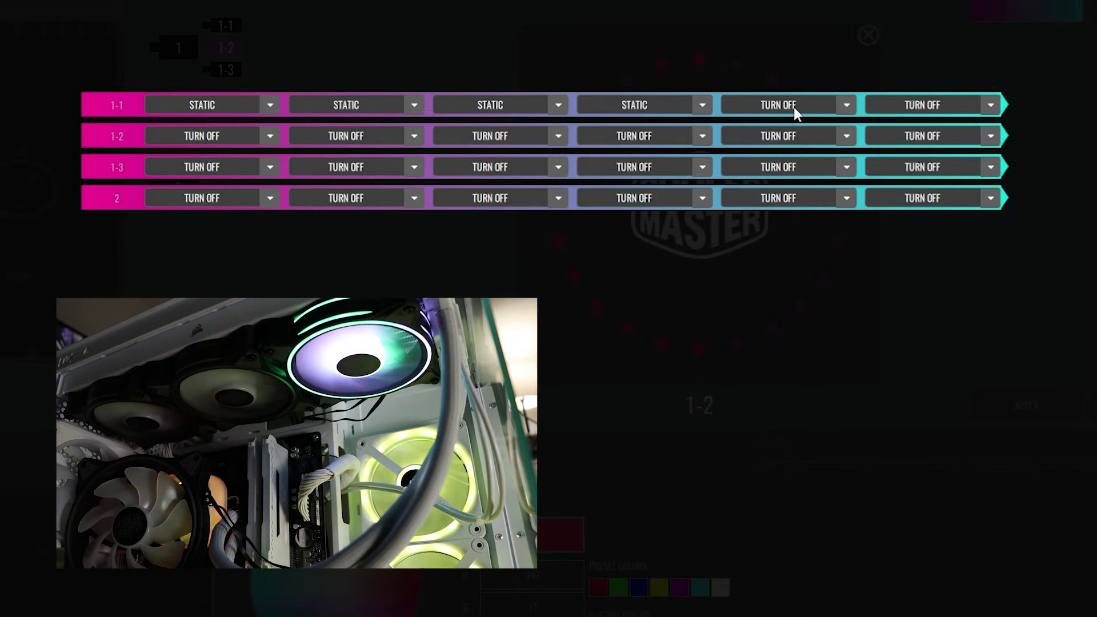
left_click(794, 108)
left_click(781, 128)
left_click(903, 106)
left_click(892, 125)
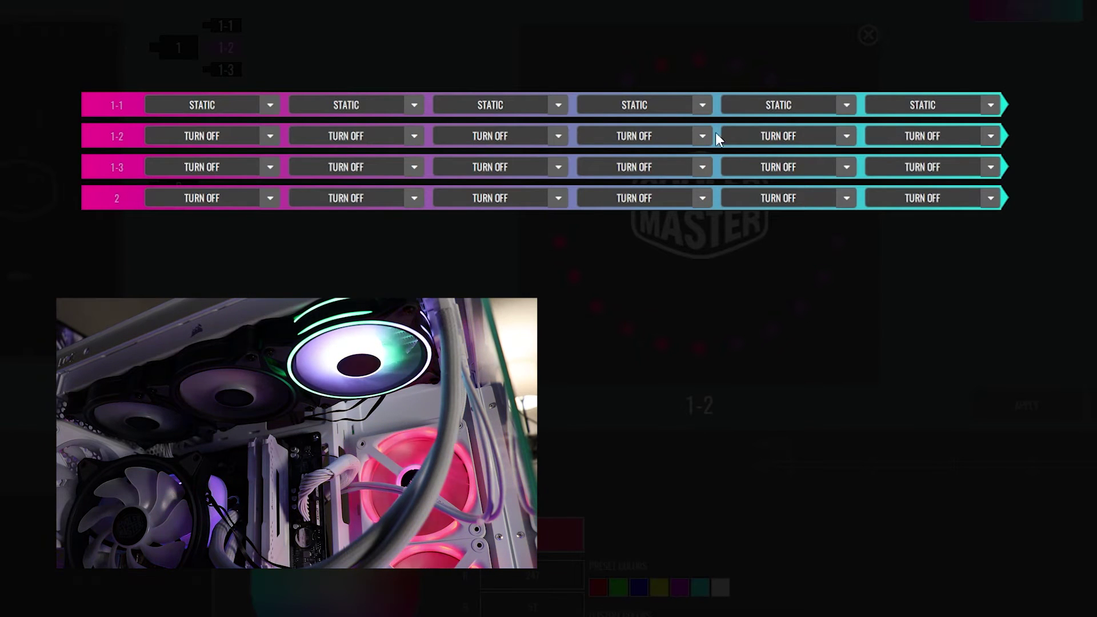
Step: Change row 1-1's steps two to six to Reload, Recoil, Breathing, Refill and Turn Off
left_click(347, 104)
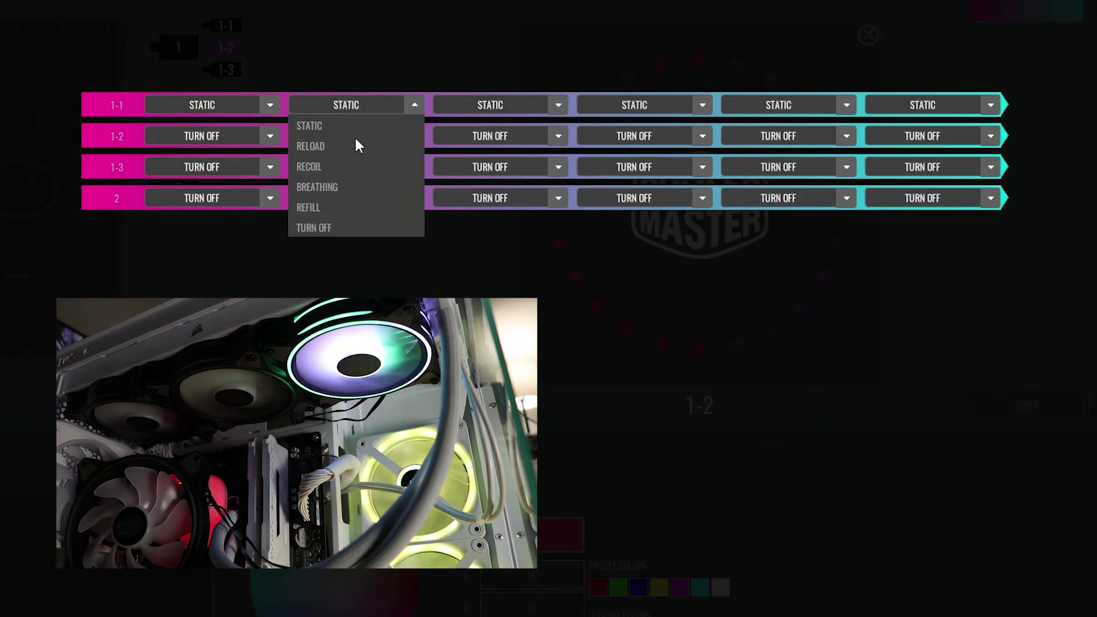
left_click(322, 144)
left_click(490, 105)
left_click(489, 167)
left_click(644, 106)
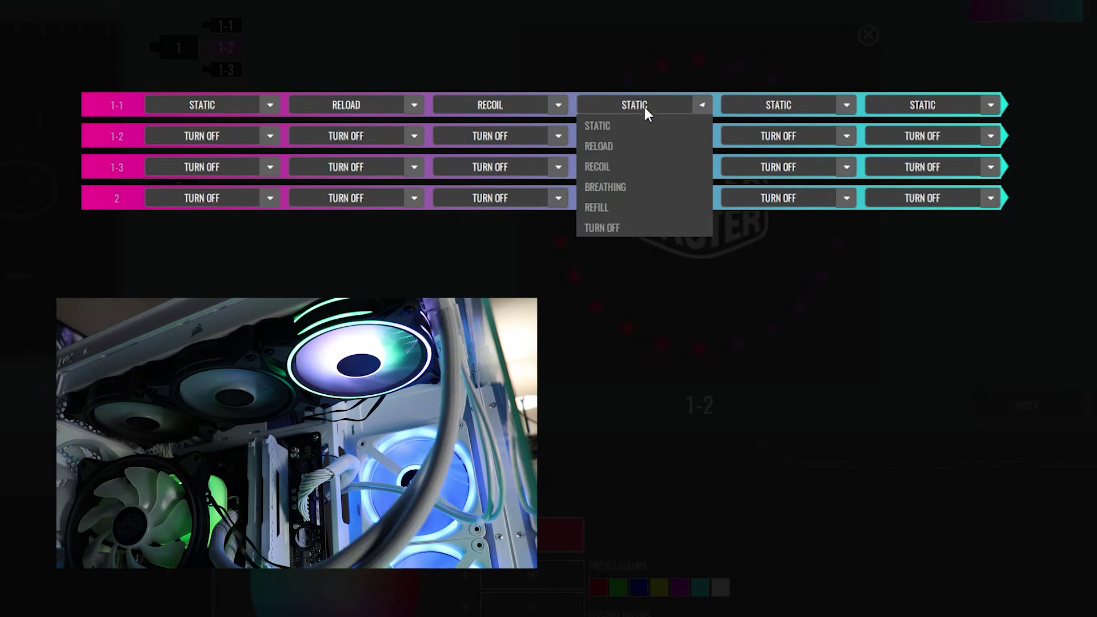
left_click(624, 191)
left_click(783, 113)
left_click(778, 208)
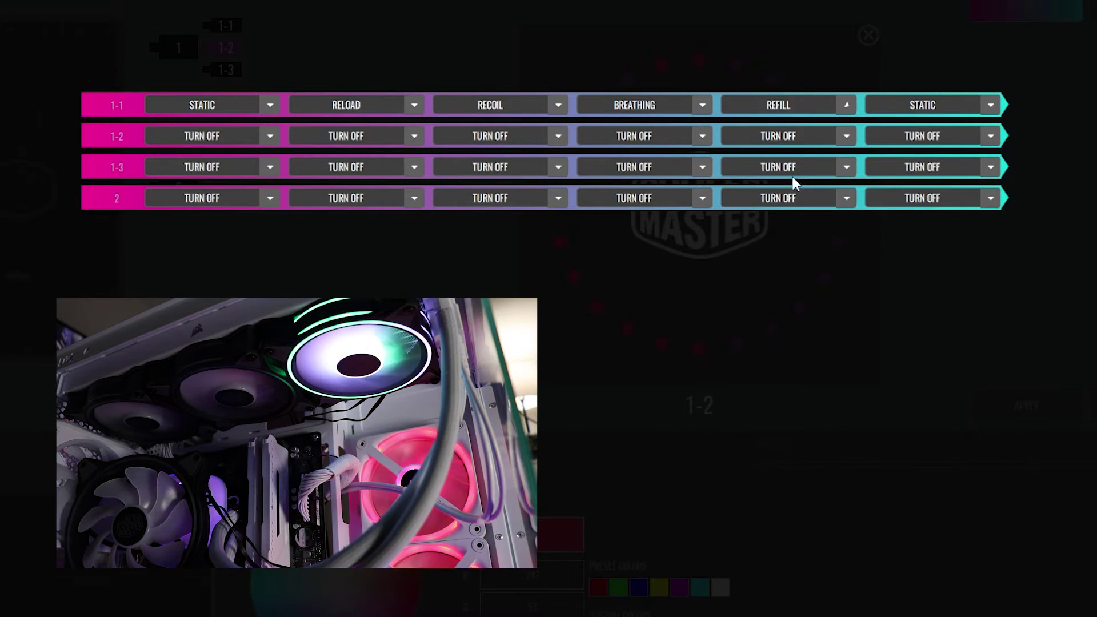
left_click(917, 109)
left_click(895, 228)
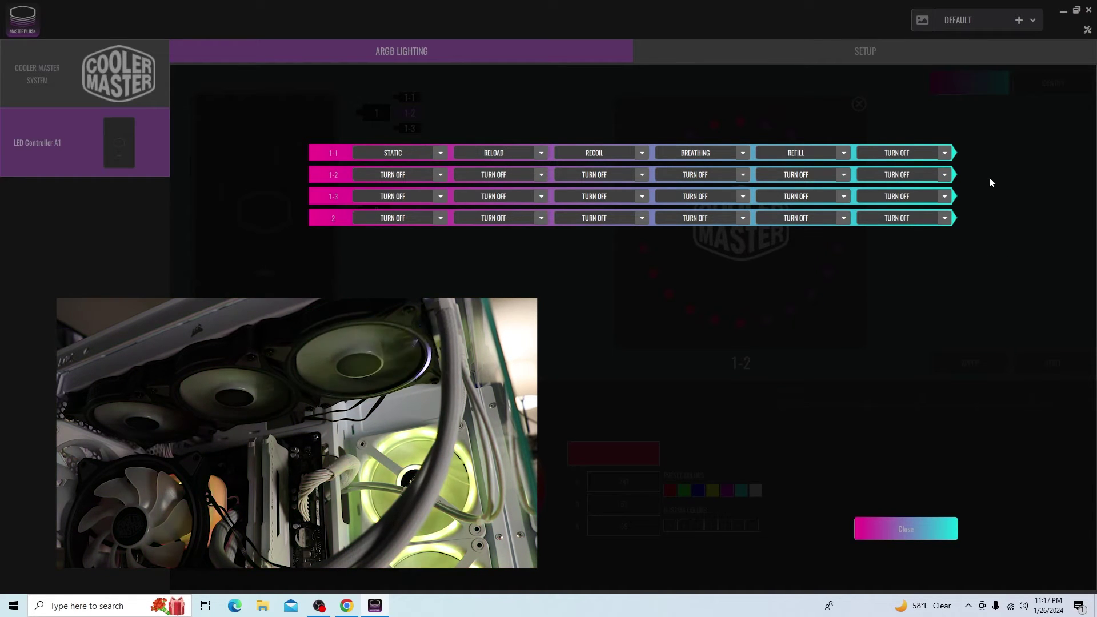
Step: Close the sequence overlay, inspect fans 1-2, 1-3 and 2's LED editors, then open Cooler Master System
left_click(904, 527)
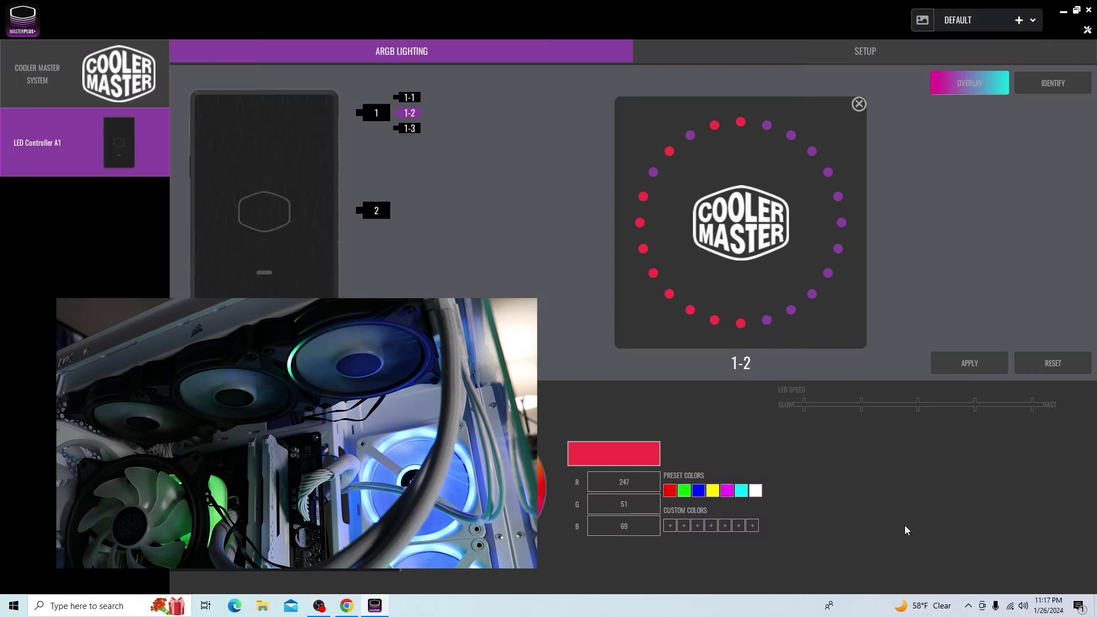
left_click(857, 104)
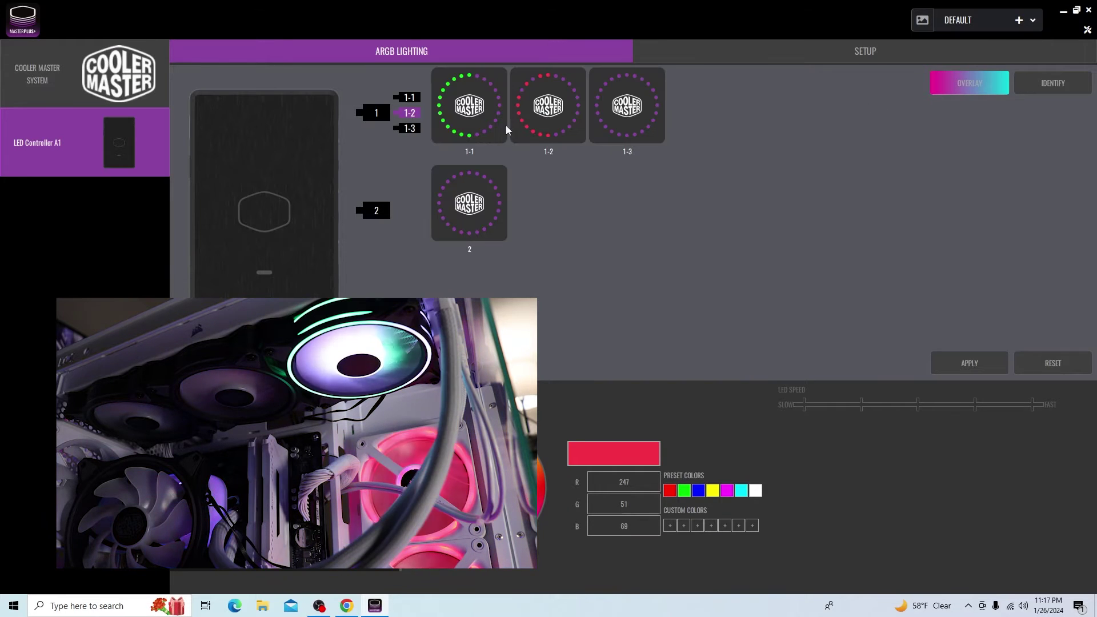
left_click(568, 121)
left_click(859, 104)
left_click(645, 111)
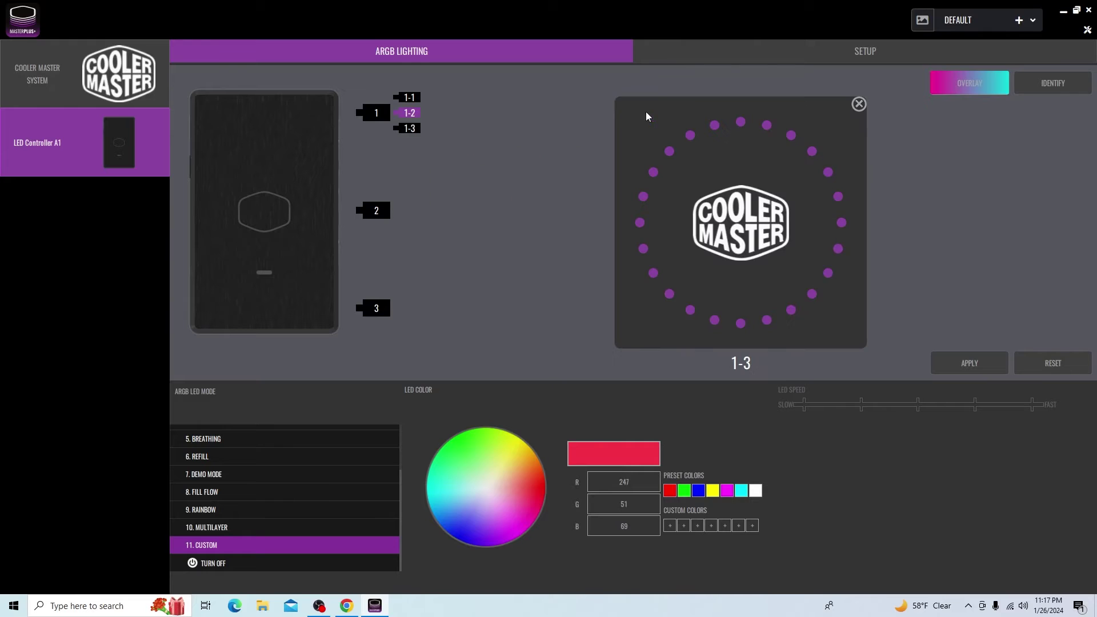
left_click(859, 104)
left_click(465, 209)
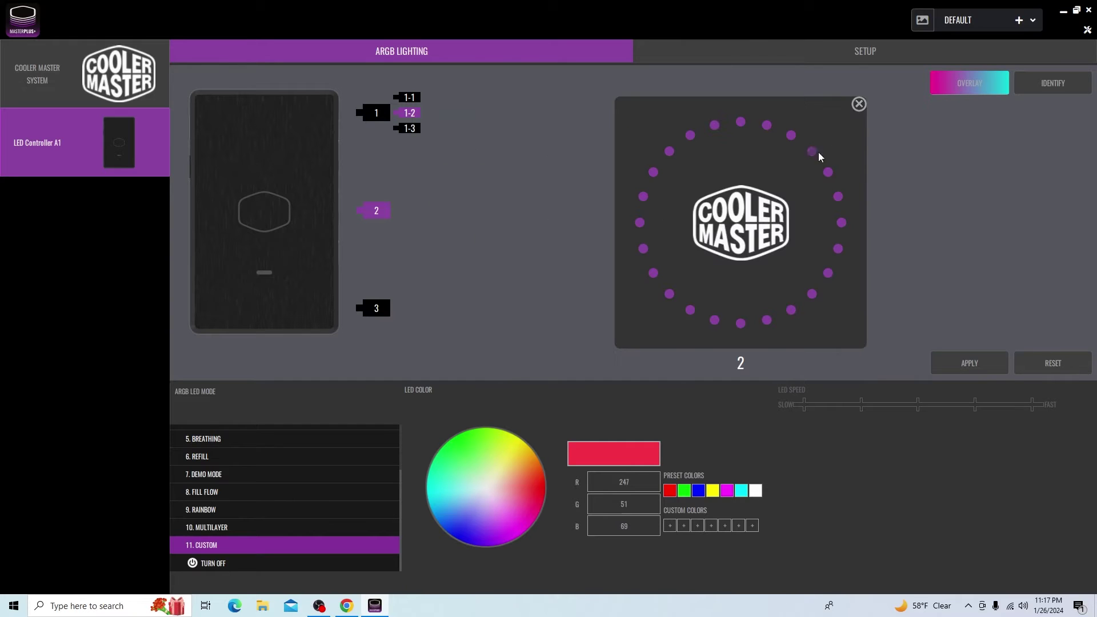
left_click(859, 104)
left_click(56, 79)
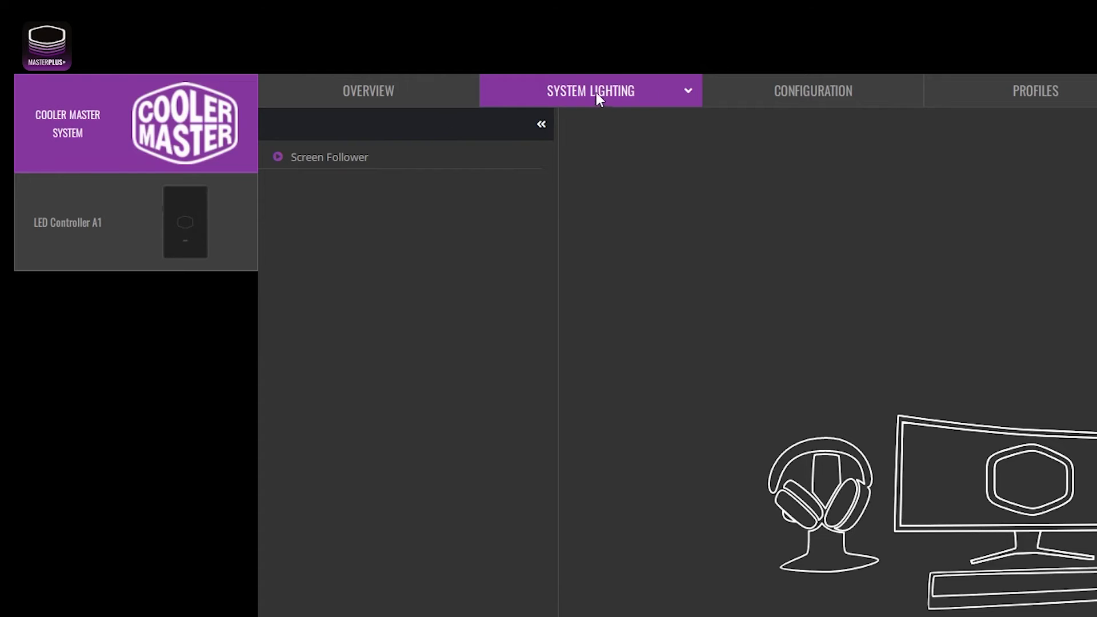
Step: Set system lighting to Screen Follower and minimize MasterPlus+ to the taskbar
left_click(615, 94)
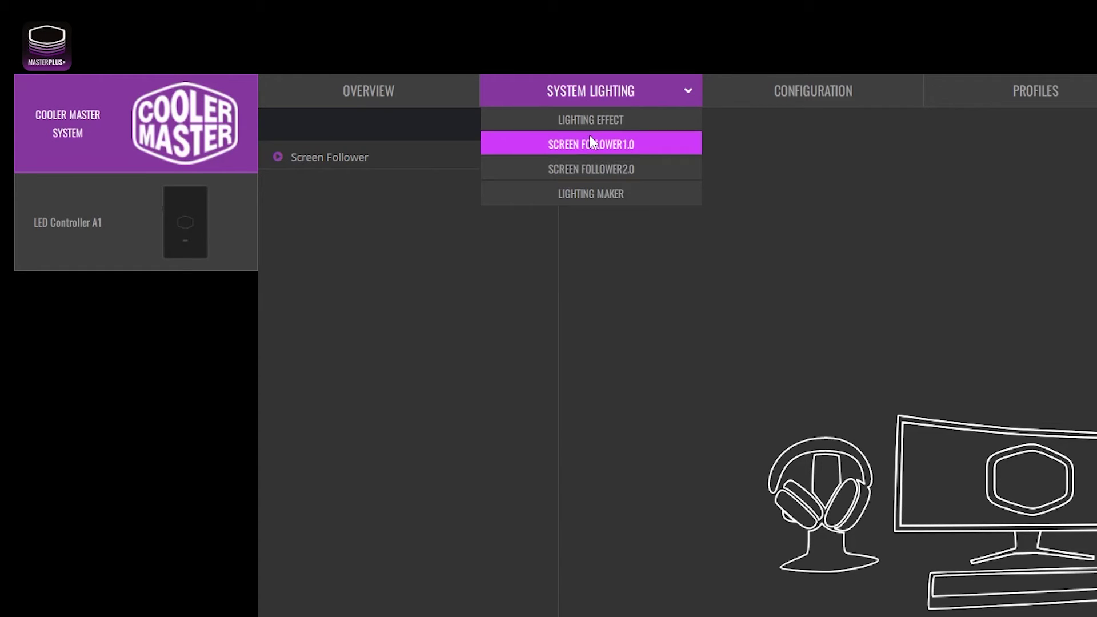
left_click(278, 158)
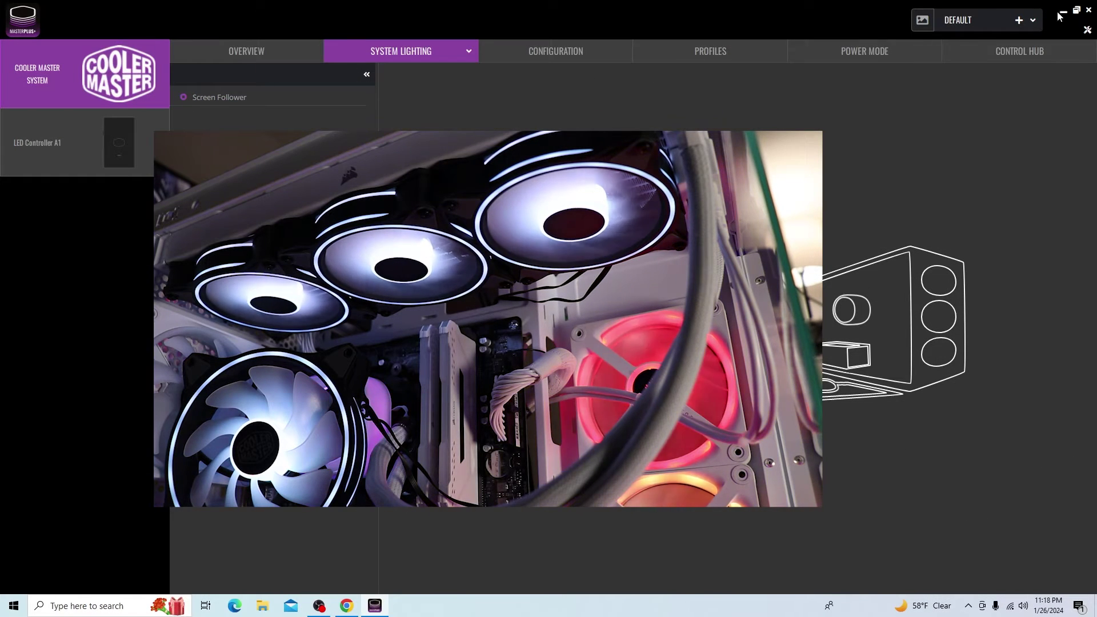
left_click(1061, 14)
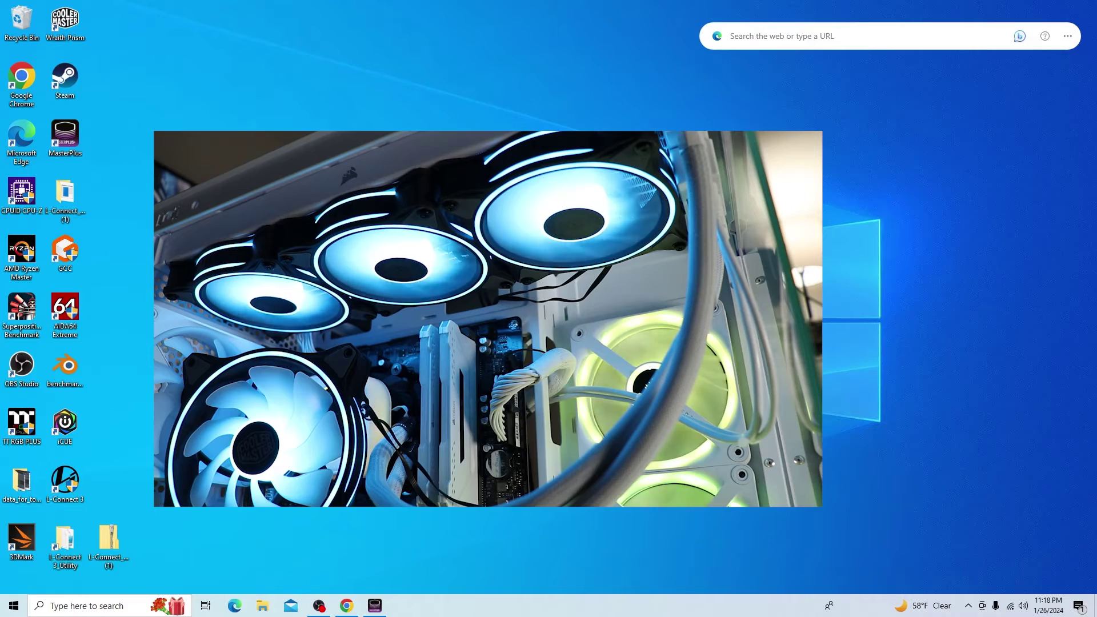
Step: In Chrome, return from the green test page to the multi-colour page and show ledr.com's pure red screen
left_click(347, 605)
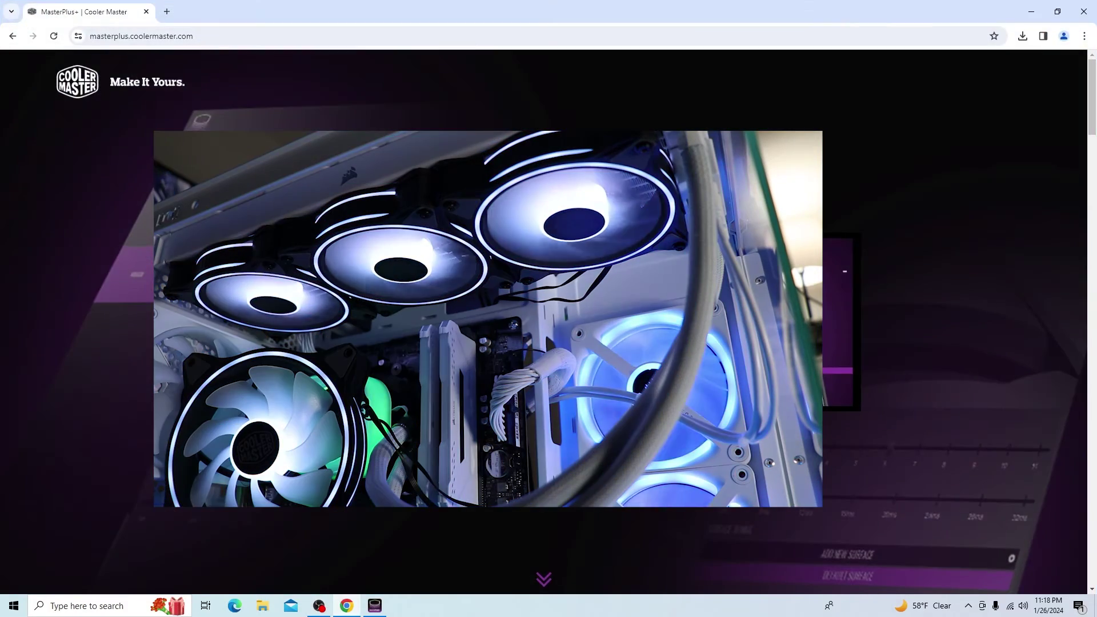
left_click_drag(389, 15, 523, 117)
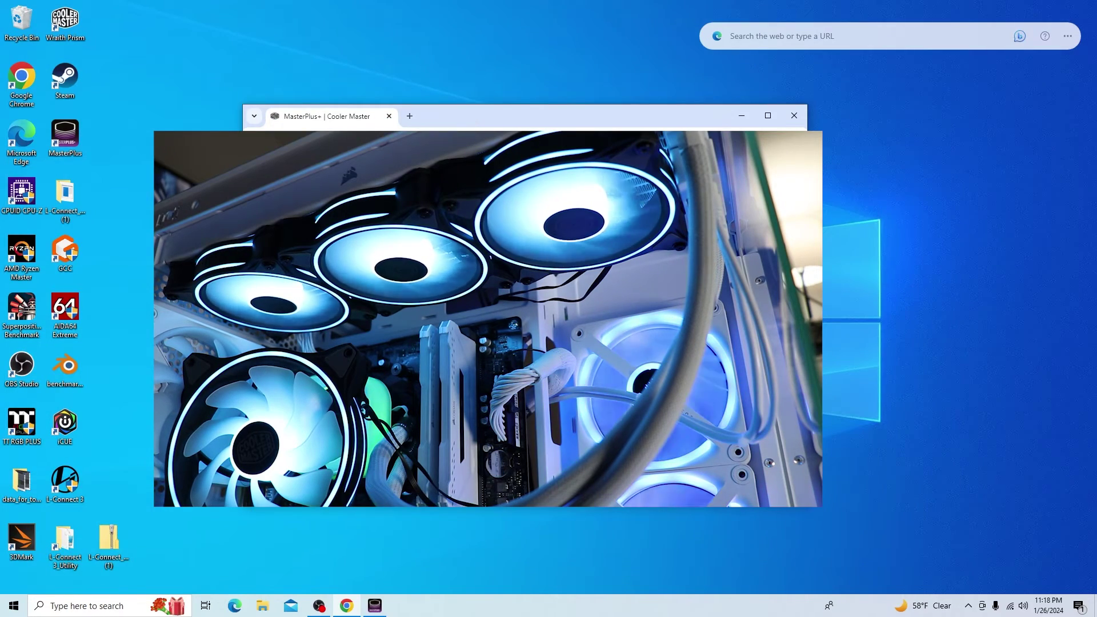
left_click(768, 116)
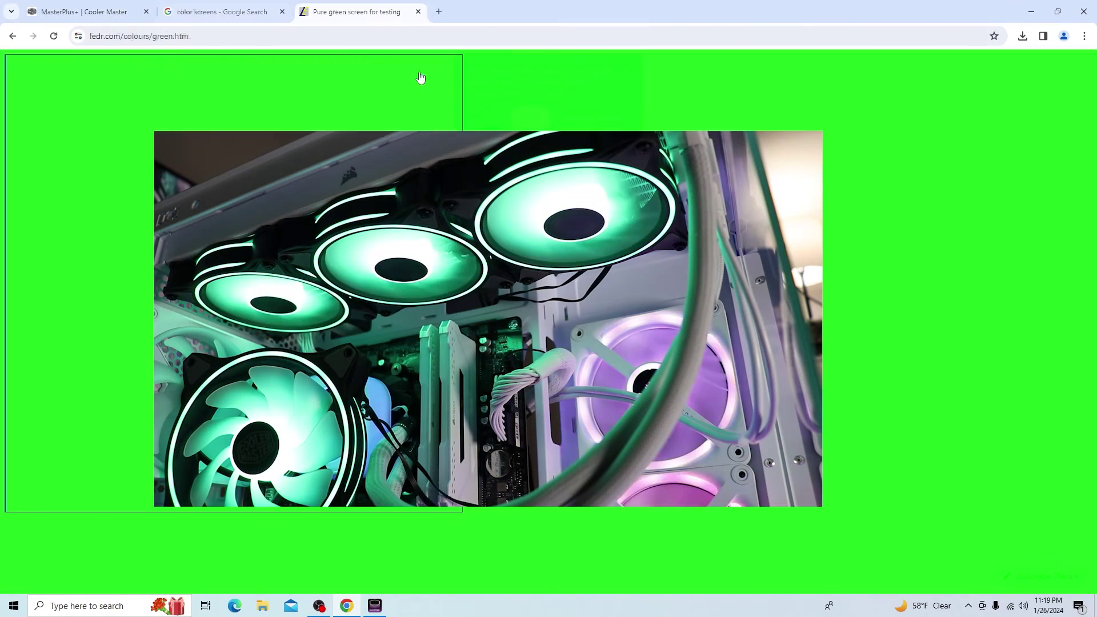
left_click(12, 36)
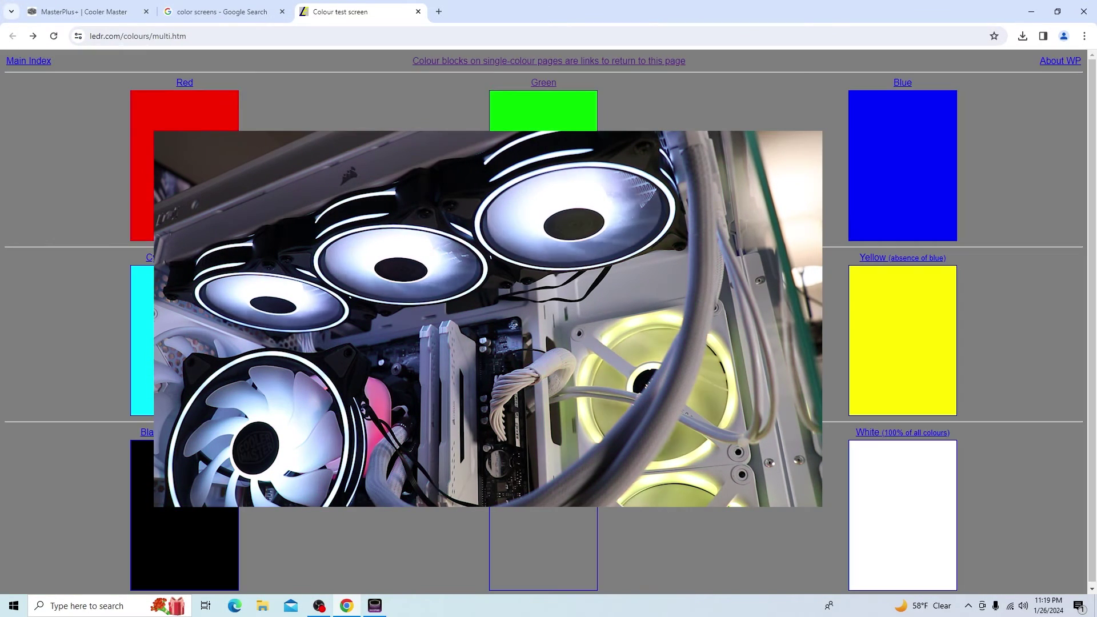
left_click(184, 83)
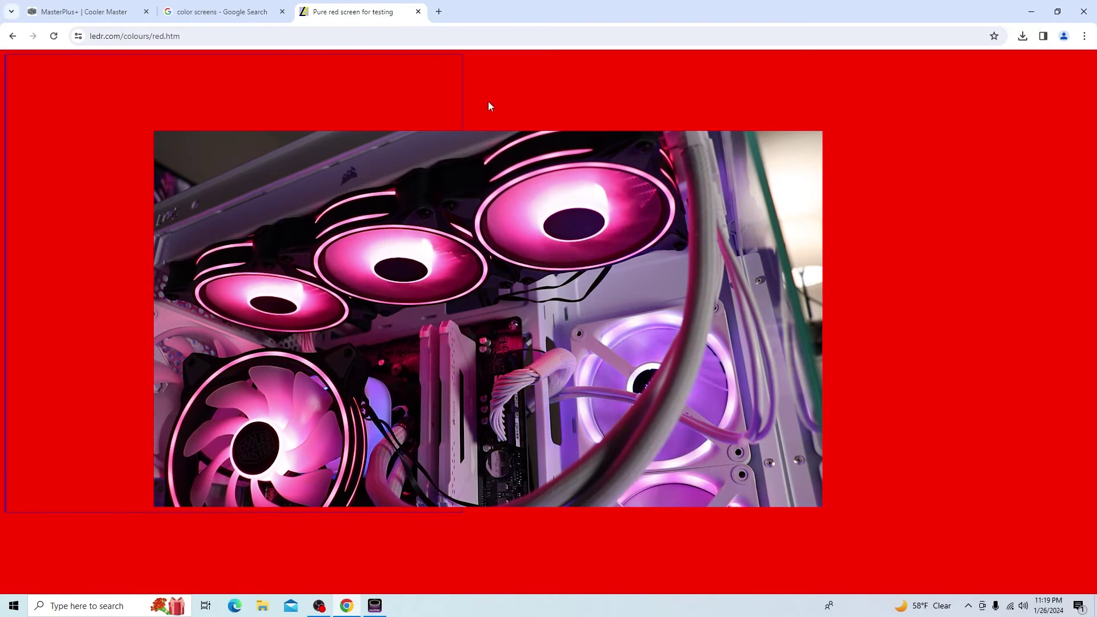
left_click_drag(483, 12, 517, 136)
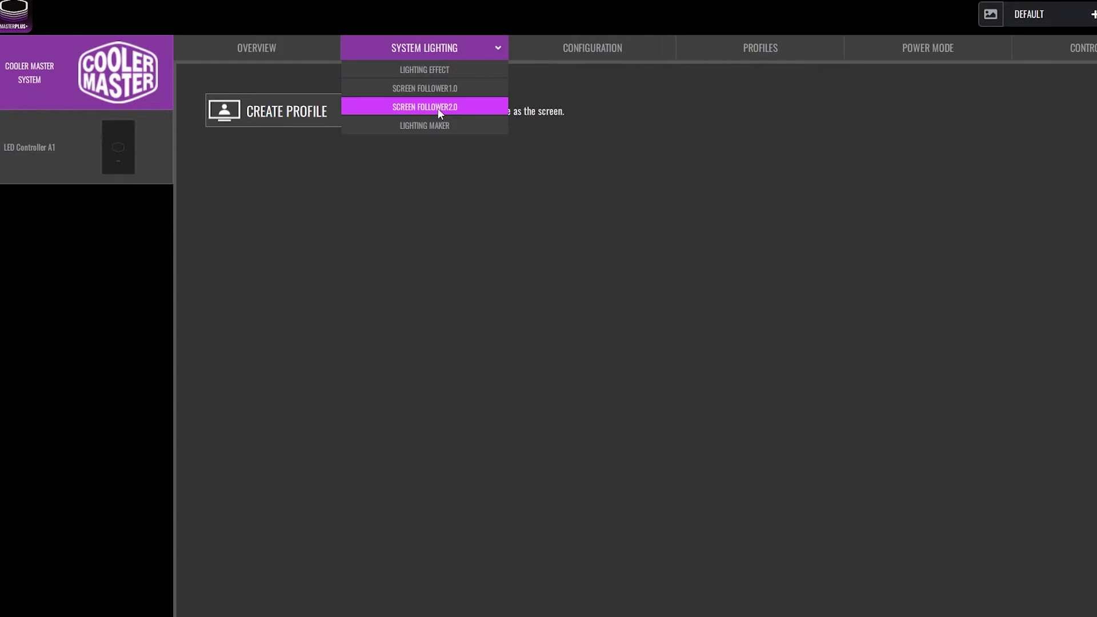
Step: Create a Screen Follower 2.0 profile using the red-background image from the Desktop
left_click(438, 108)
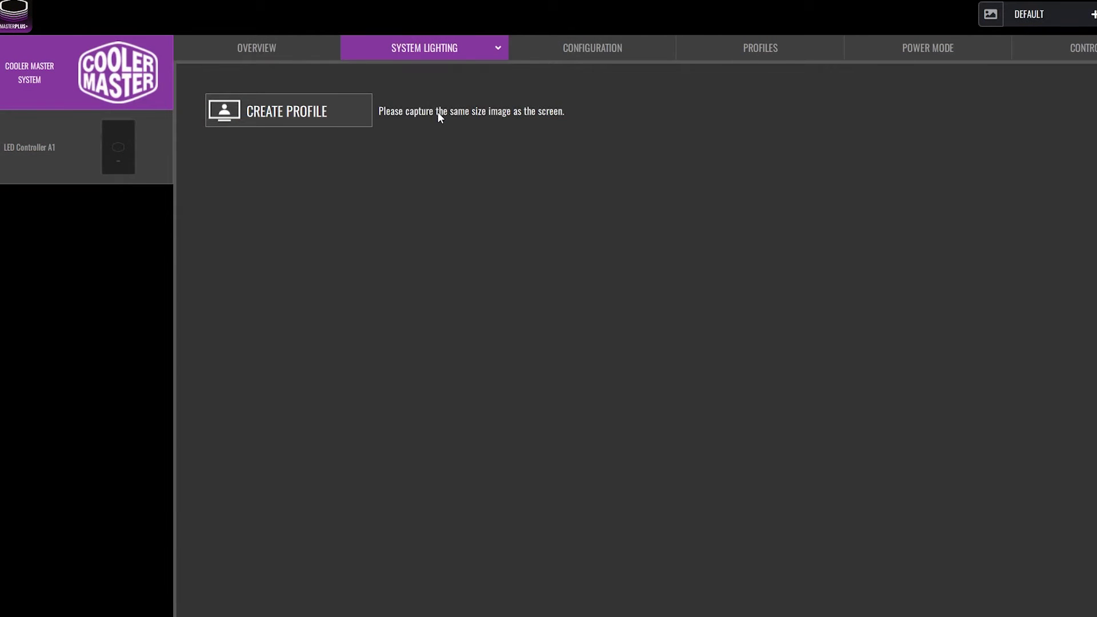
left_click(283, 114)
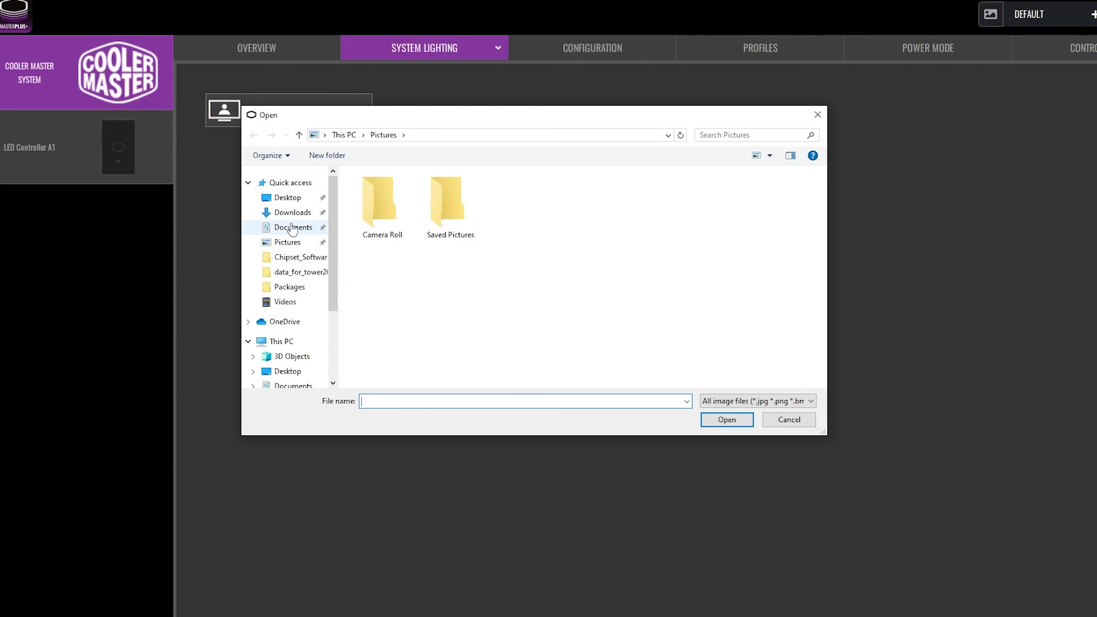
left_click(286, 198)
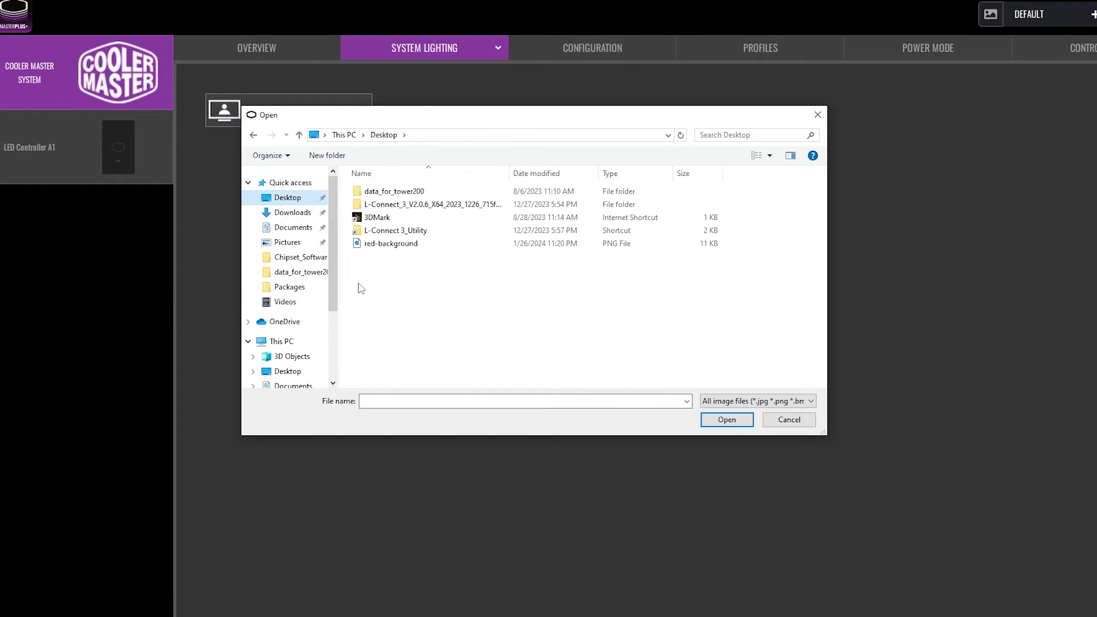
double_click(383, 245)
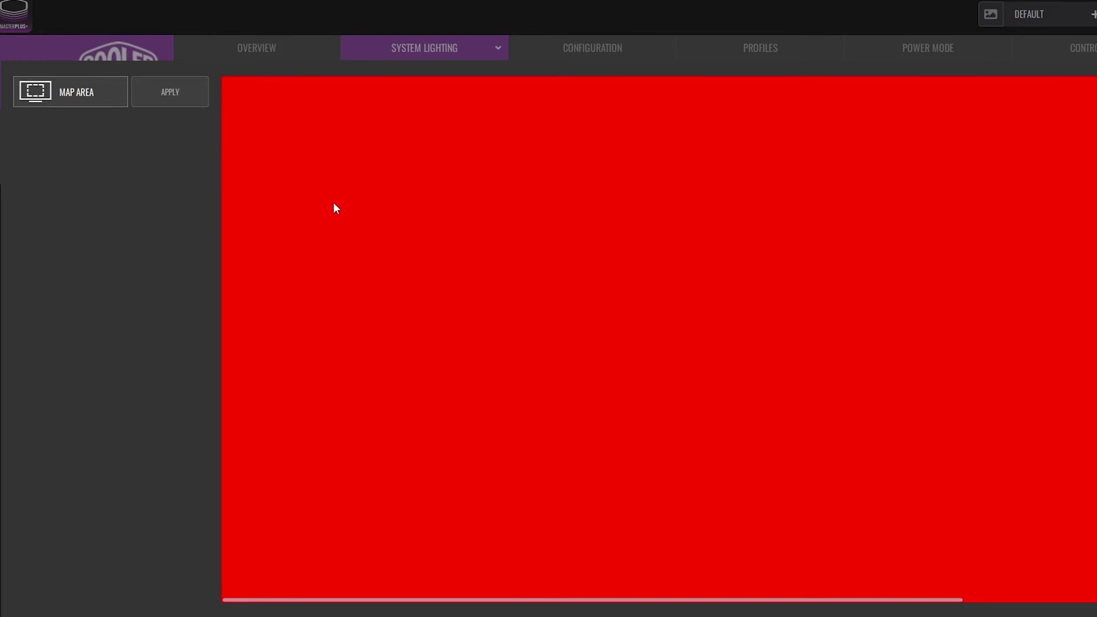
Step: Draw Area 1 as a strip down the canvas's left edge and map it to LED_PORT-1-1
left_click(56, 92)
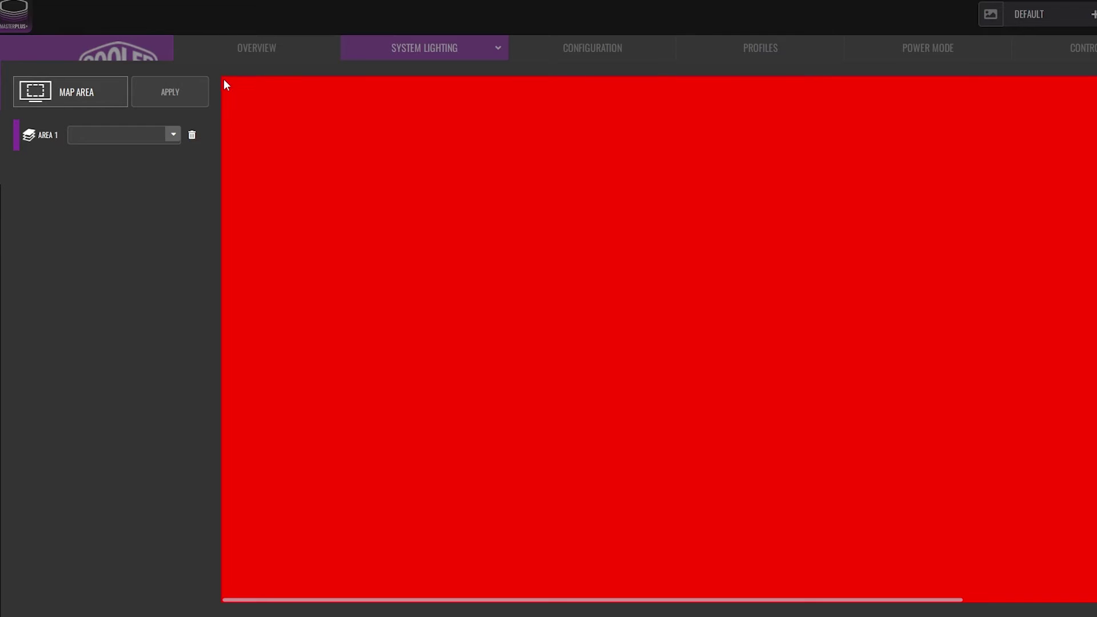
left_click_drag(224, 80, 337, 595)
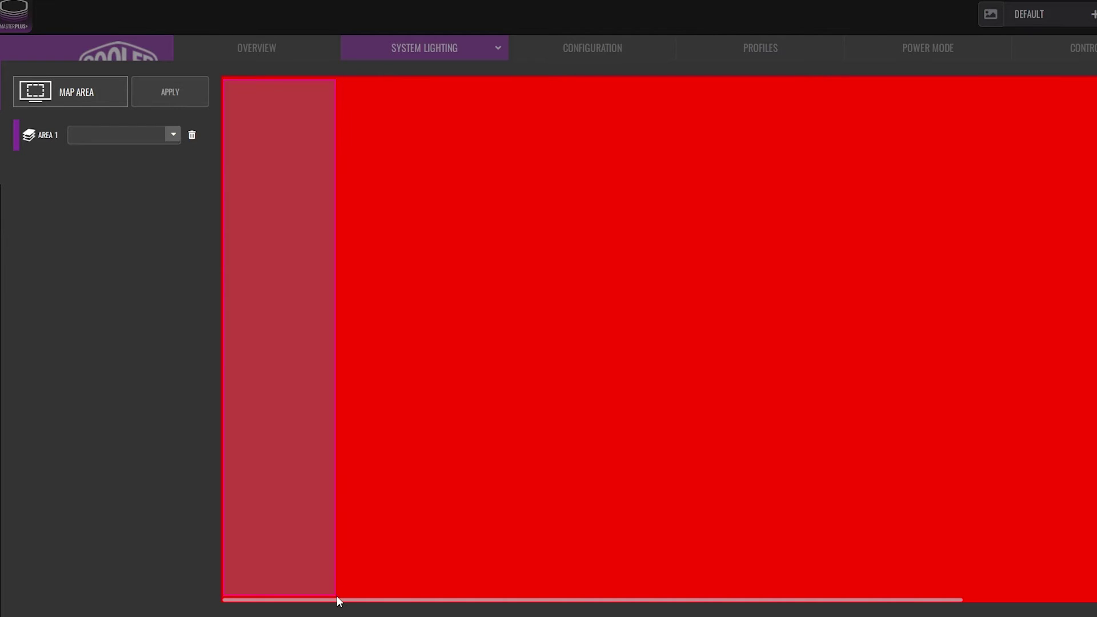
left_click(120, 143)
left_click(112, 171)
Step: Add more mapping areas and map an area across the top of the canvas to LED_PORT-1-2
left_click(56, 97)
left_click(64, 98)
left_click(64, 98)
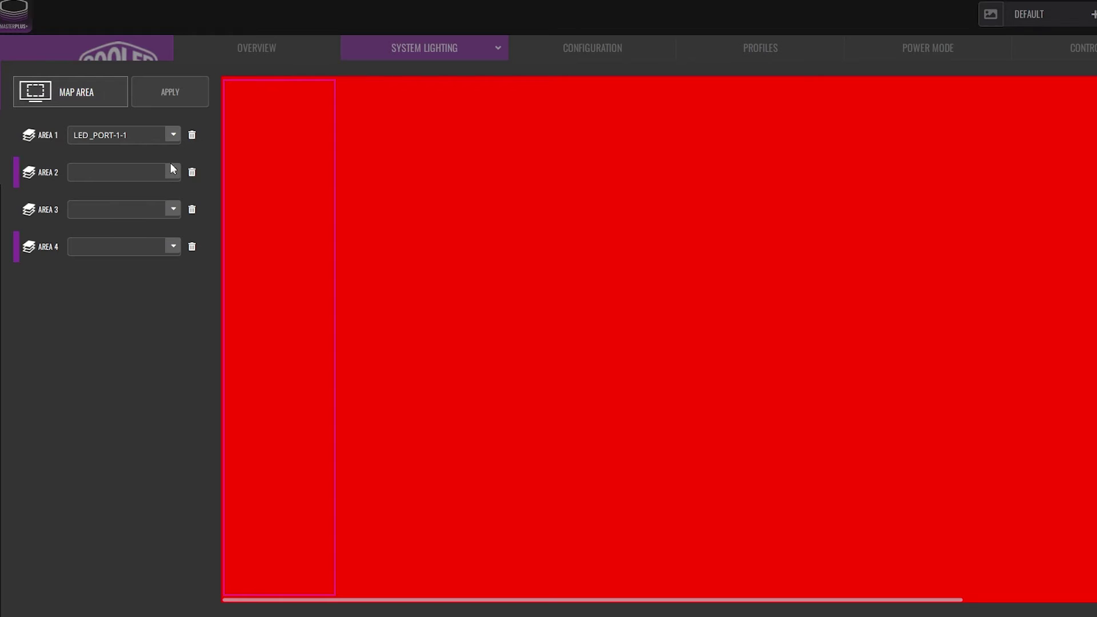
left_click_drag(389, 143, 1096, 231)
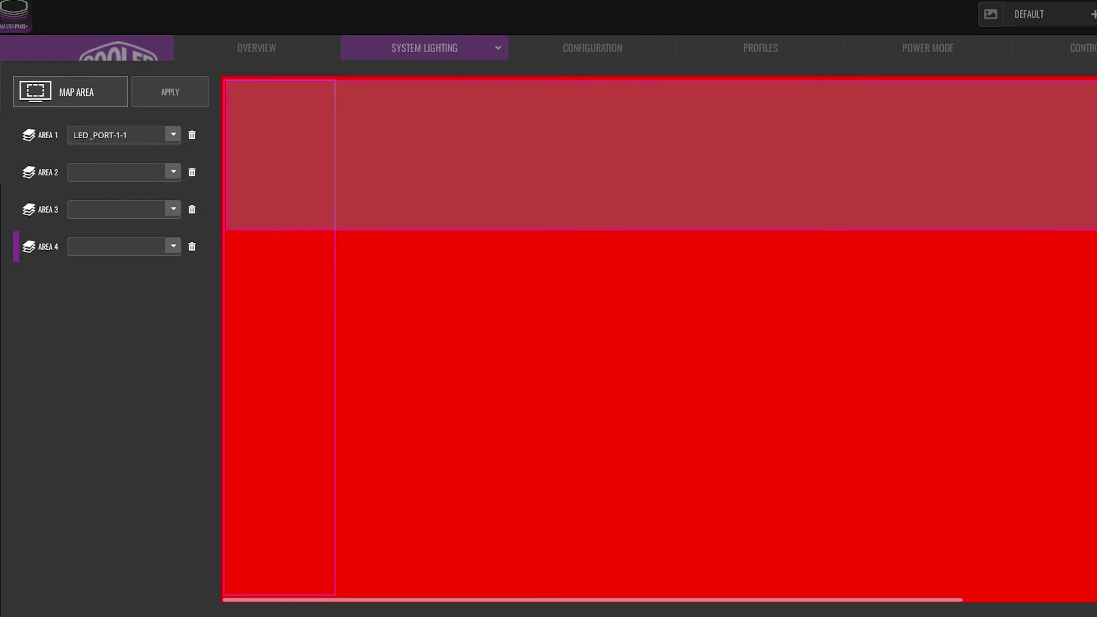
left_click(172, 171)
left_click(114, 221)
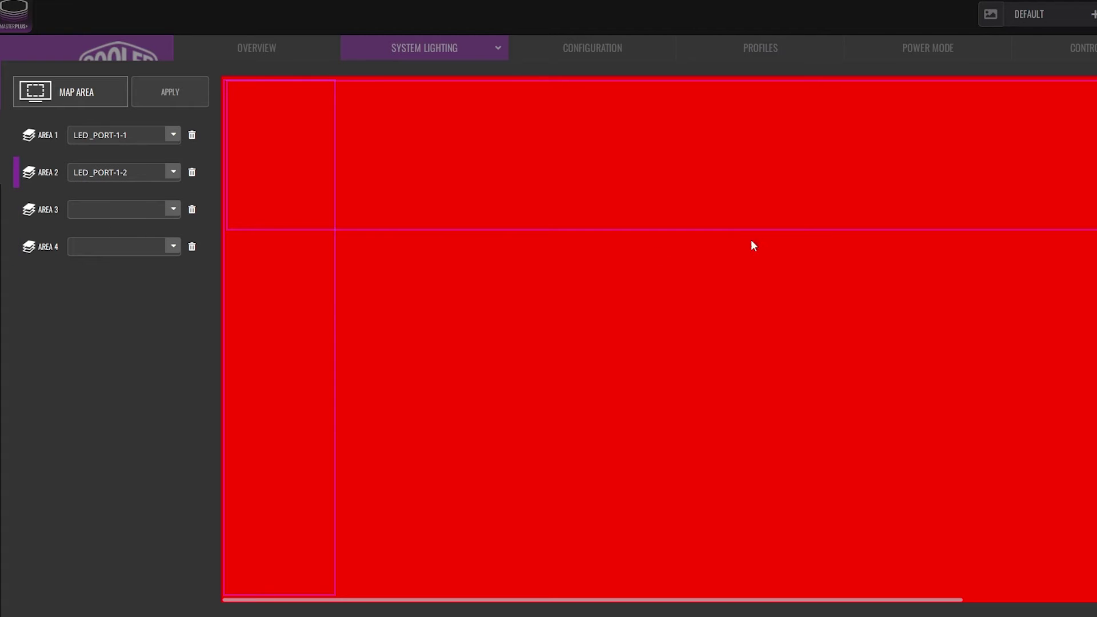
Step: Map the right-side area to LED_PORT-1-3 and draw Area 4 over the lower canvas
left_click_drag(920, 83, 1096, 599)
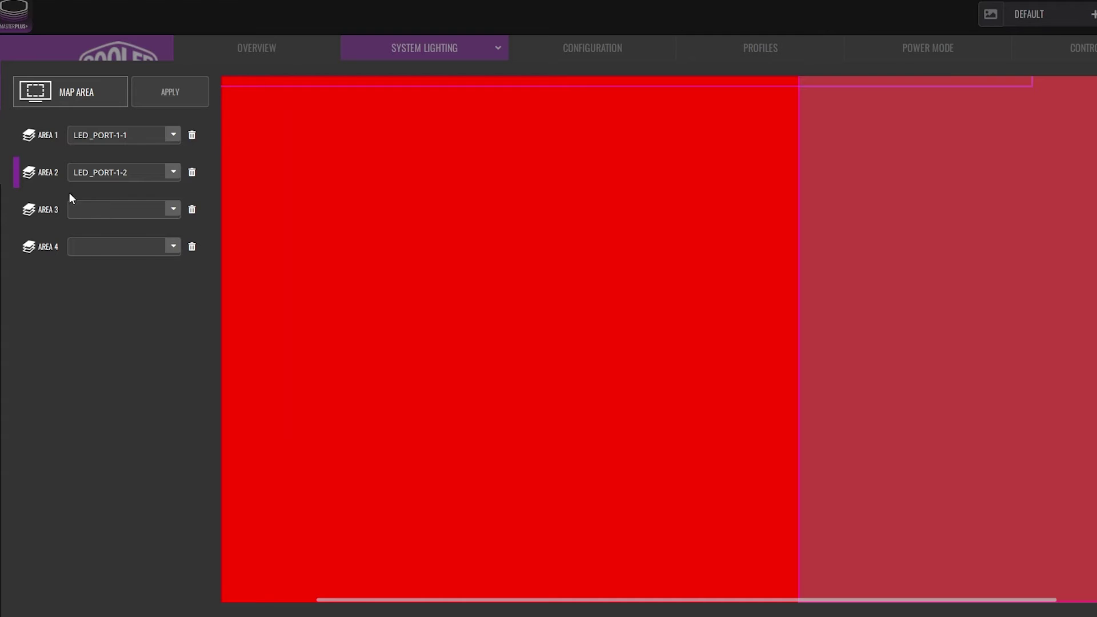
left_click(144, 211)
left_click(116, 276)
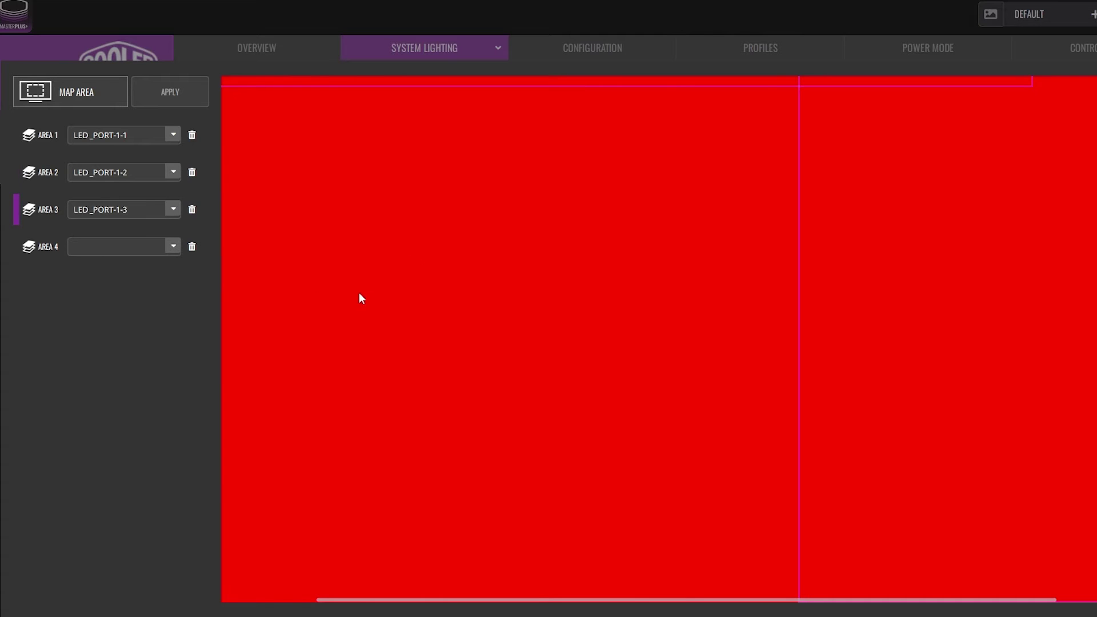
left_click_drag(455, 607, 279, 608)
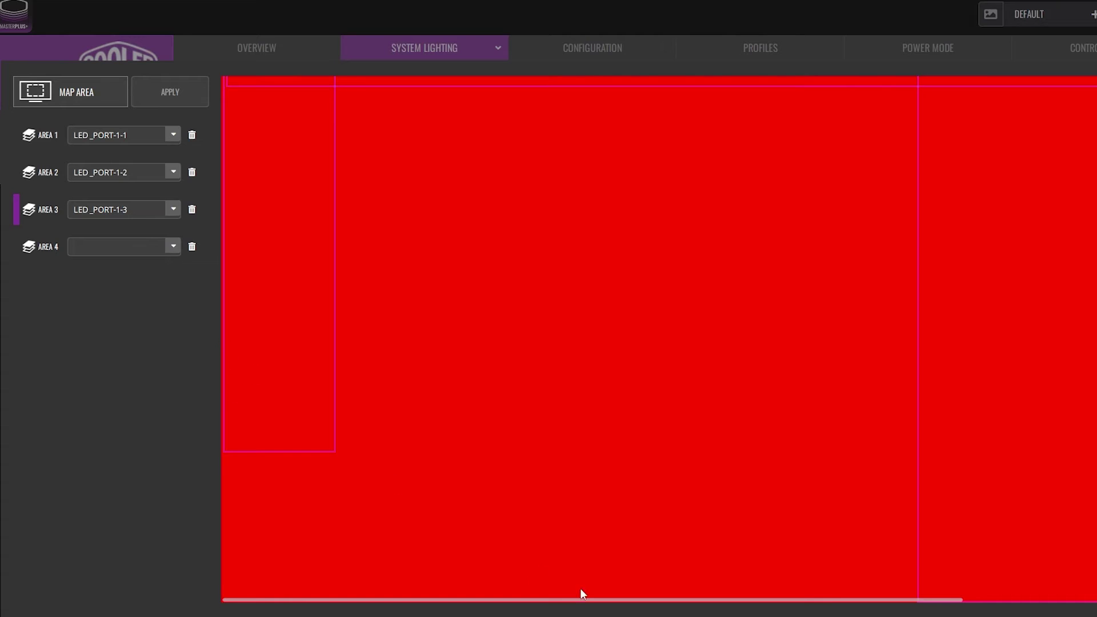
left_click_drag(227, 326, 1056, 602)
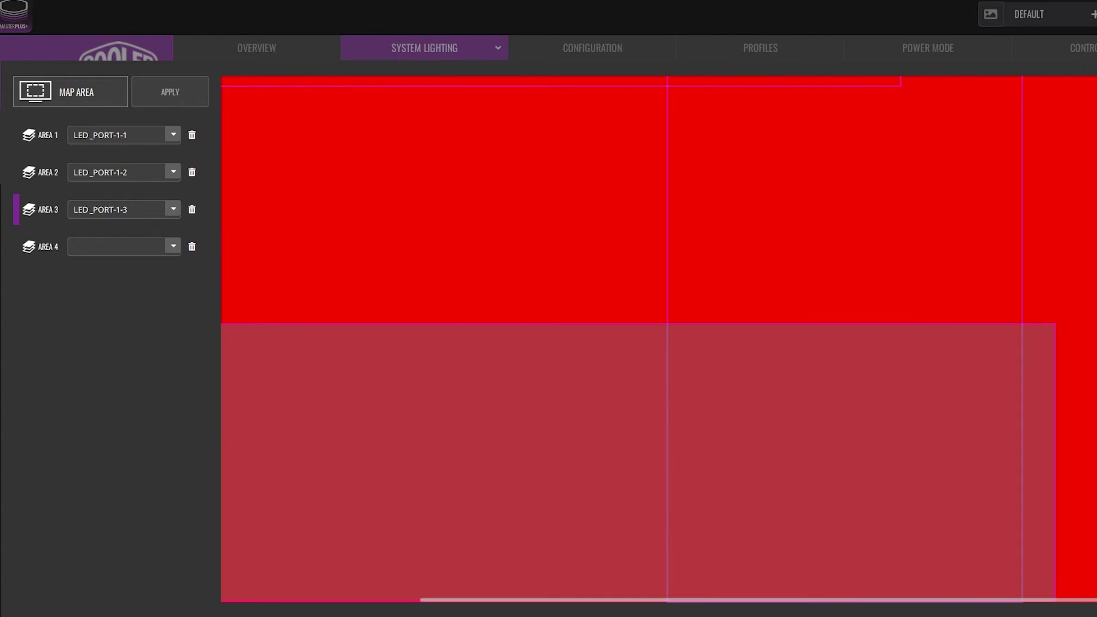
left_click(163, 247)
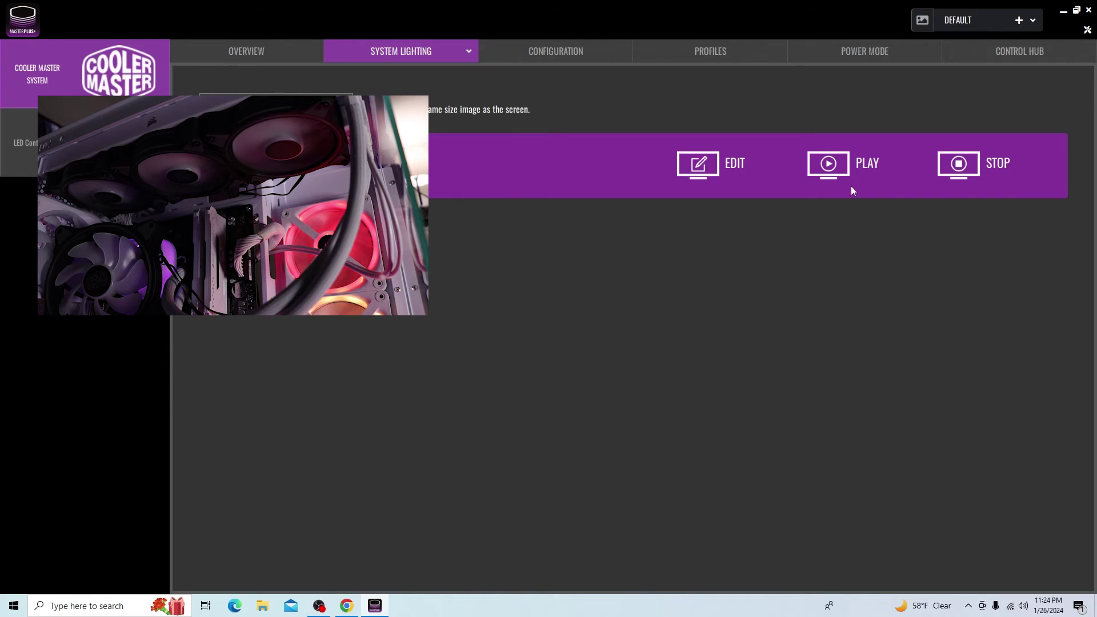
Step: Play Screen Follower Profile 1 and move the MasterPlus+ and browser windows down the screen
left_click(829, 164)
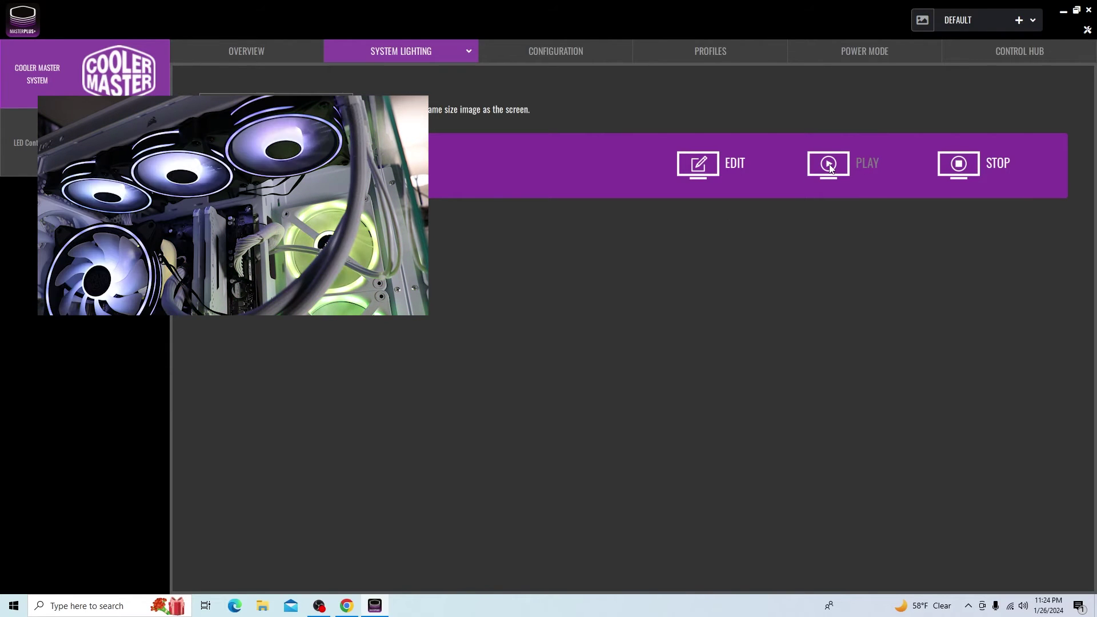
left_click_drag(939, 45, 793, 549)
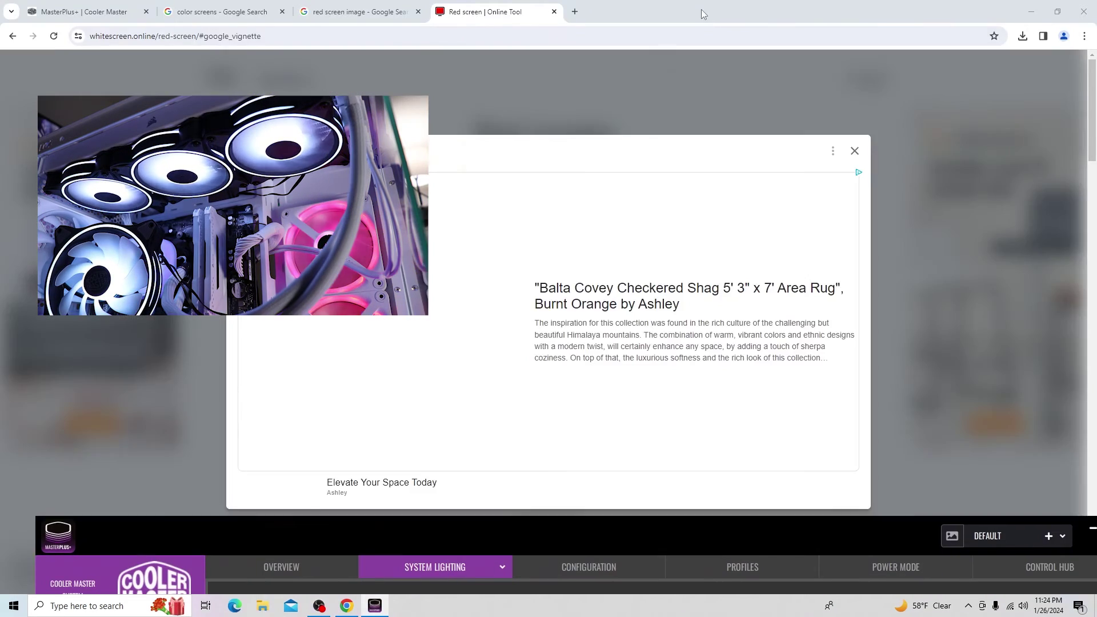
left_click_drag(700, 10, 241, 76)
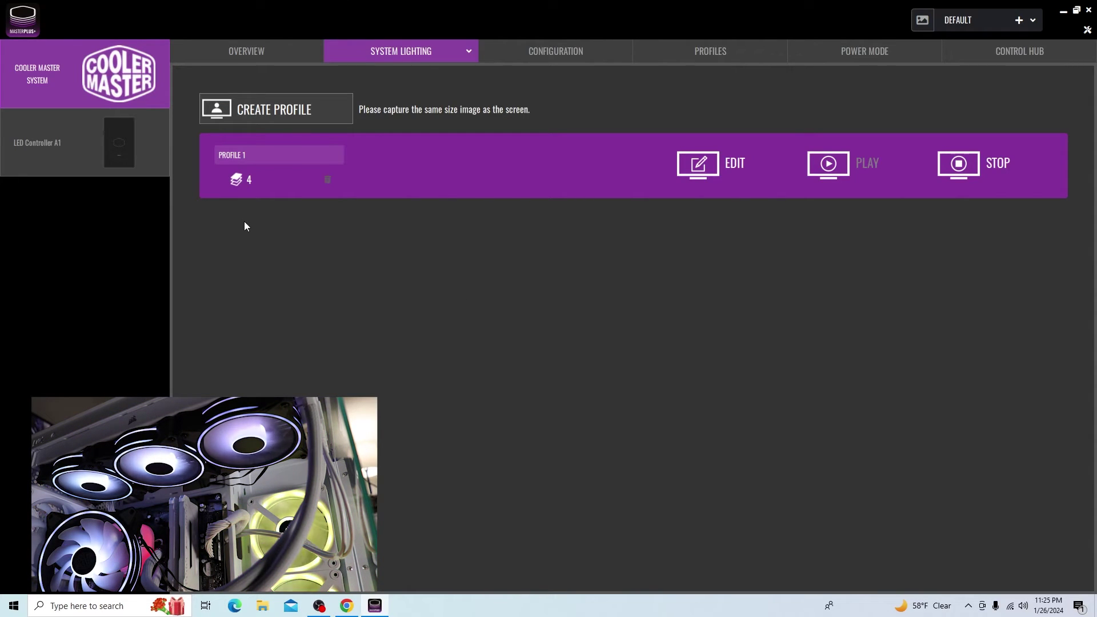
left_click(464, 50)
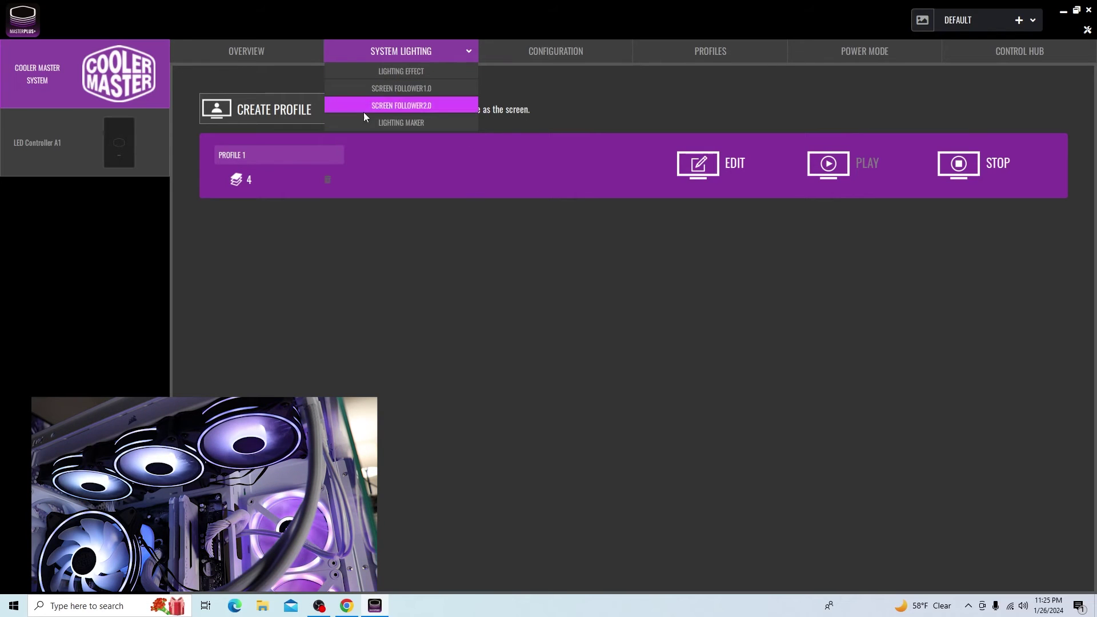
Step: Switch to Lighting Maker and preview the Christmas music-synced effect
left_click(403, 122)
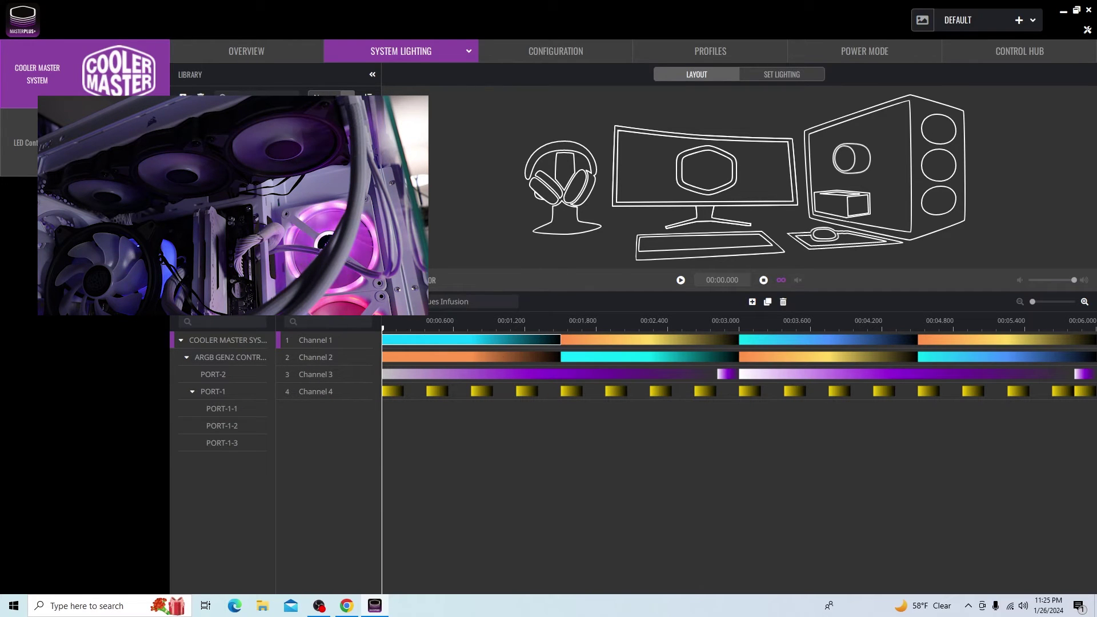
left_click(680, 280)
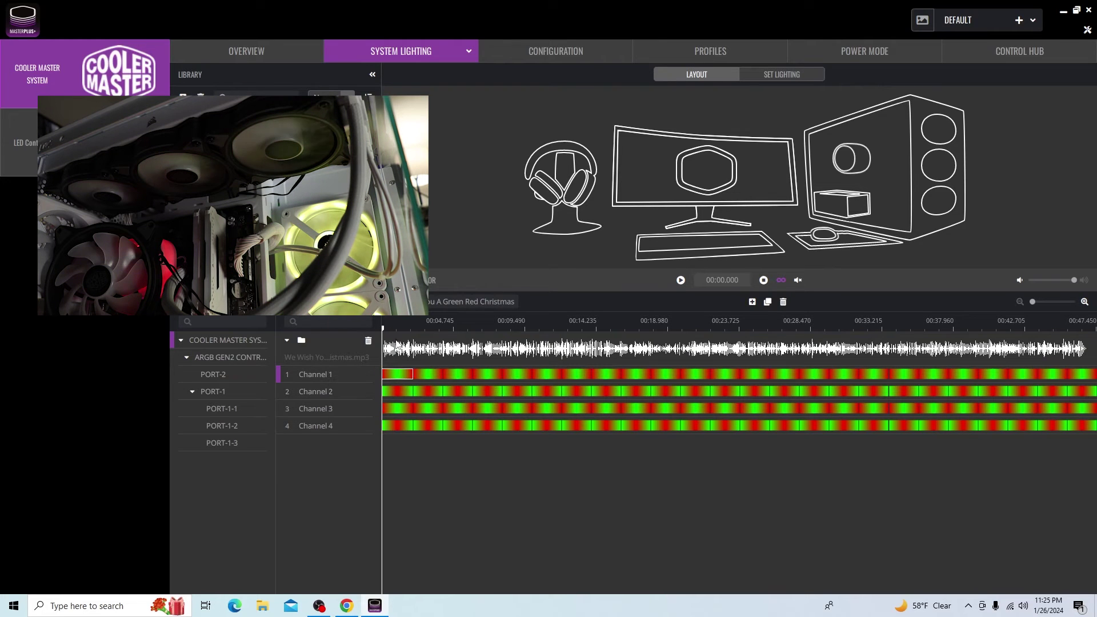
left_click(681, 280)
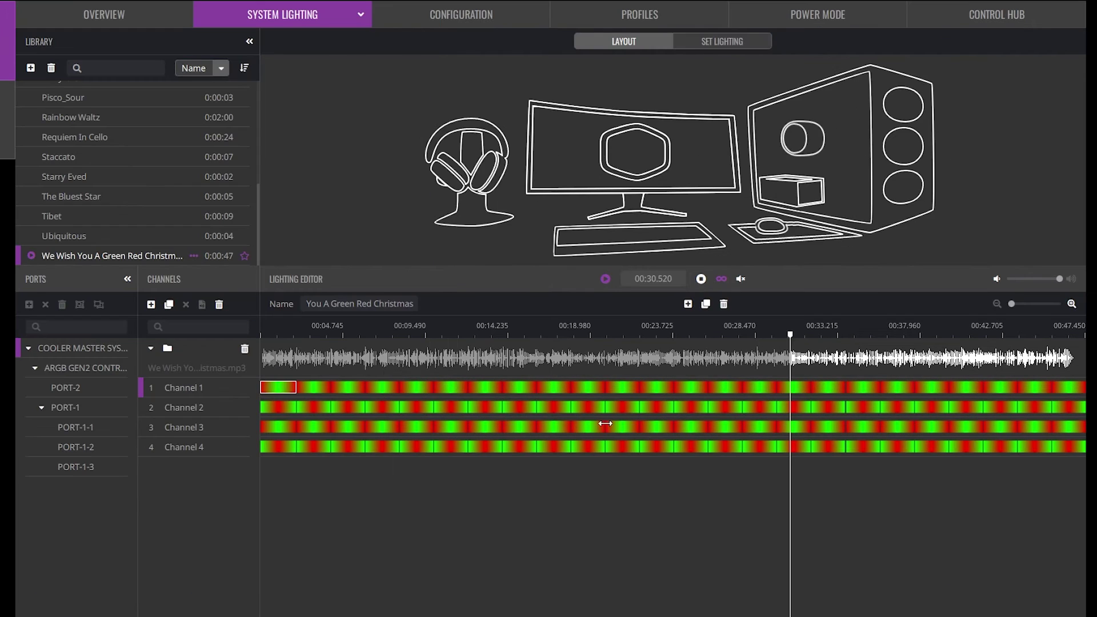
Step: Load several library effects, ending on Requiem In Cello, then create a blank pattern
left_click(77, 216)
left_click(86, 175)
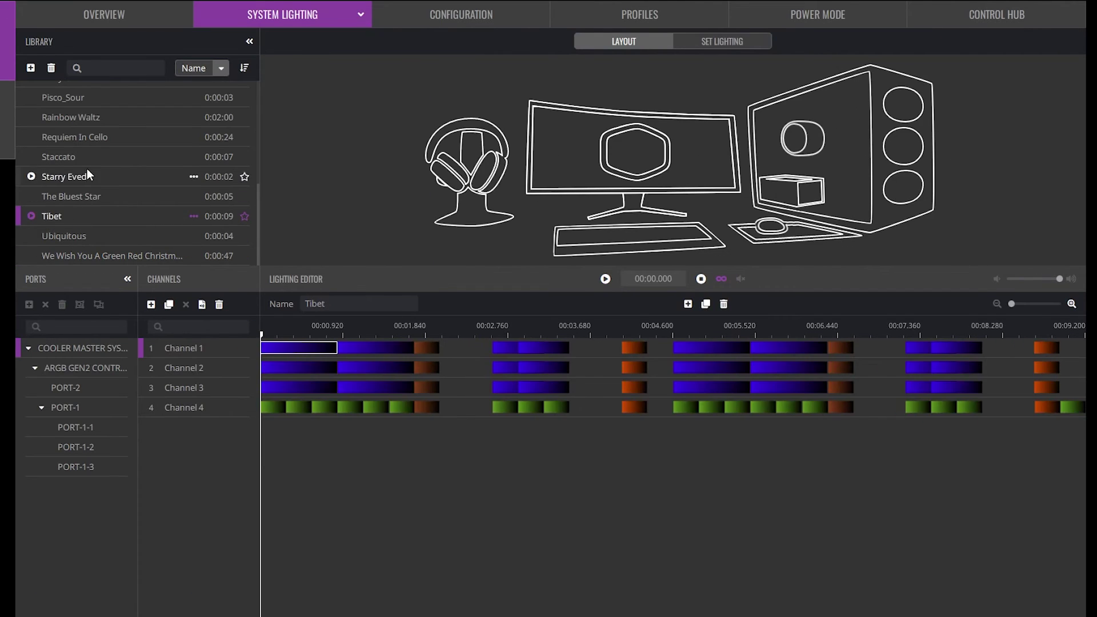
left_click(84, 135)
left_click(84, 117)
left_click(84, 98)
left_click(83, 137)
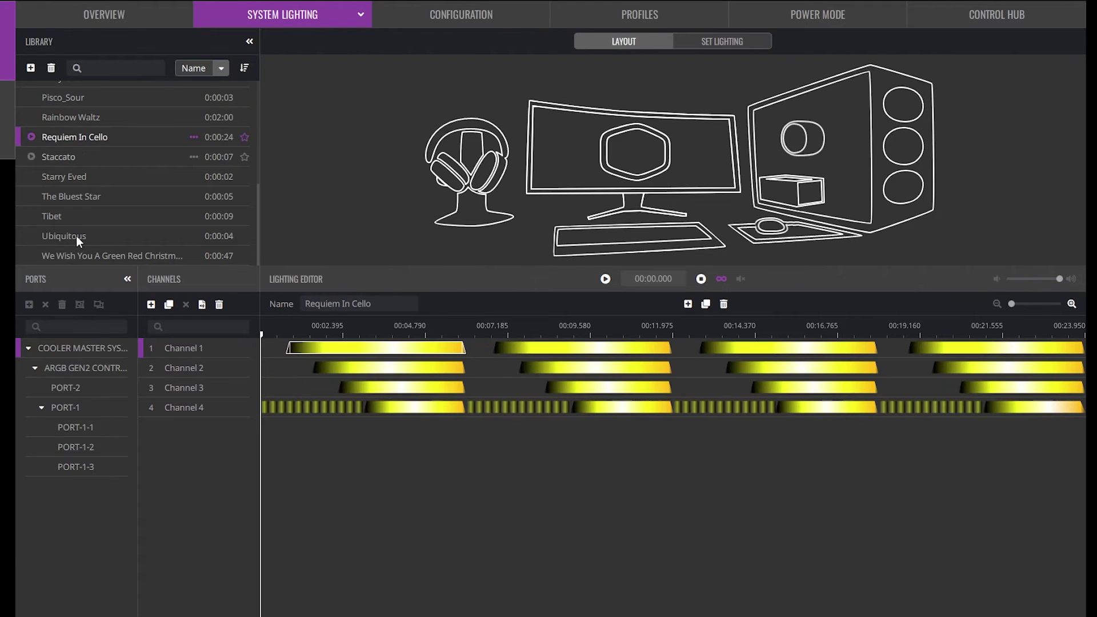
left_click(31, 68)
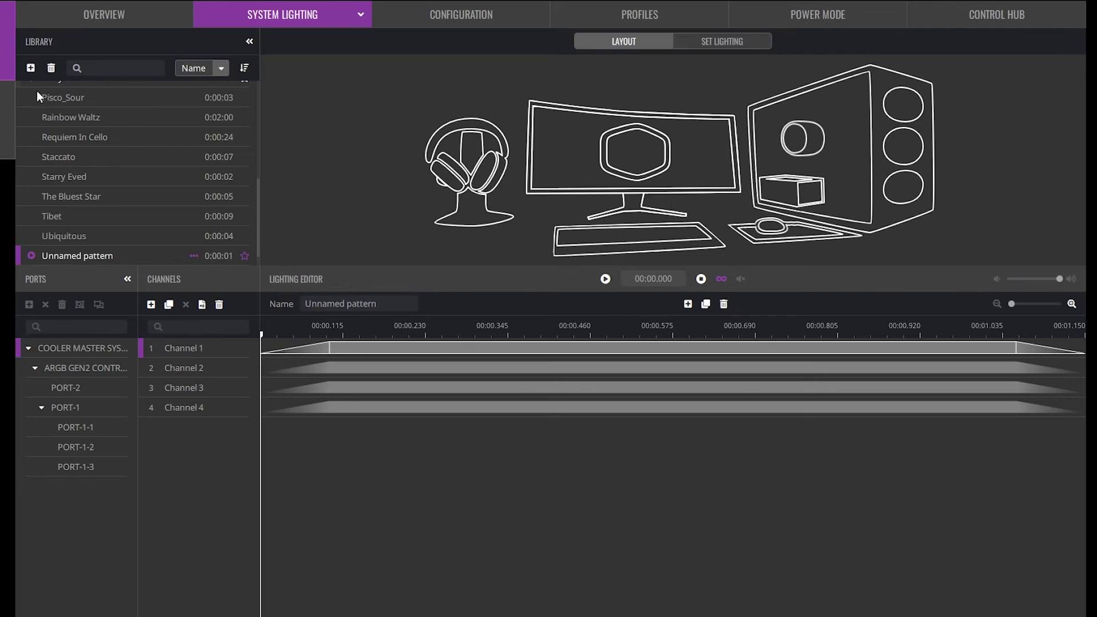
Step: Turn off fade-in and fade-out on the segment and add six gradient markers
left_click(573, 348)
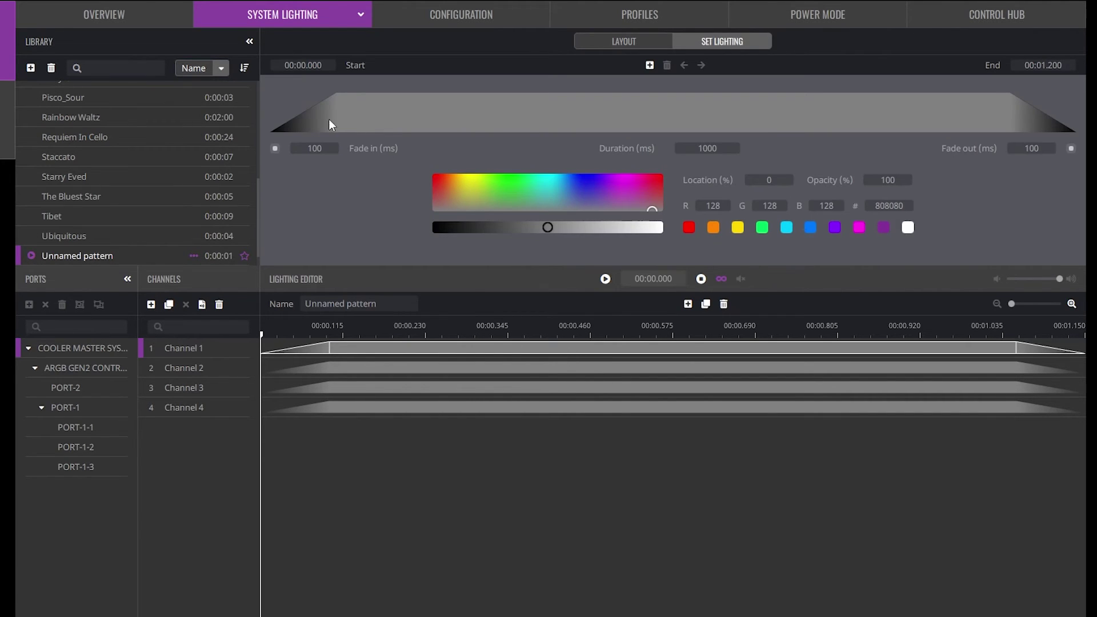
left_click(275, 149)
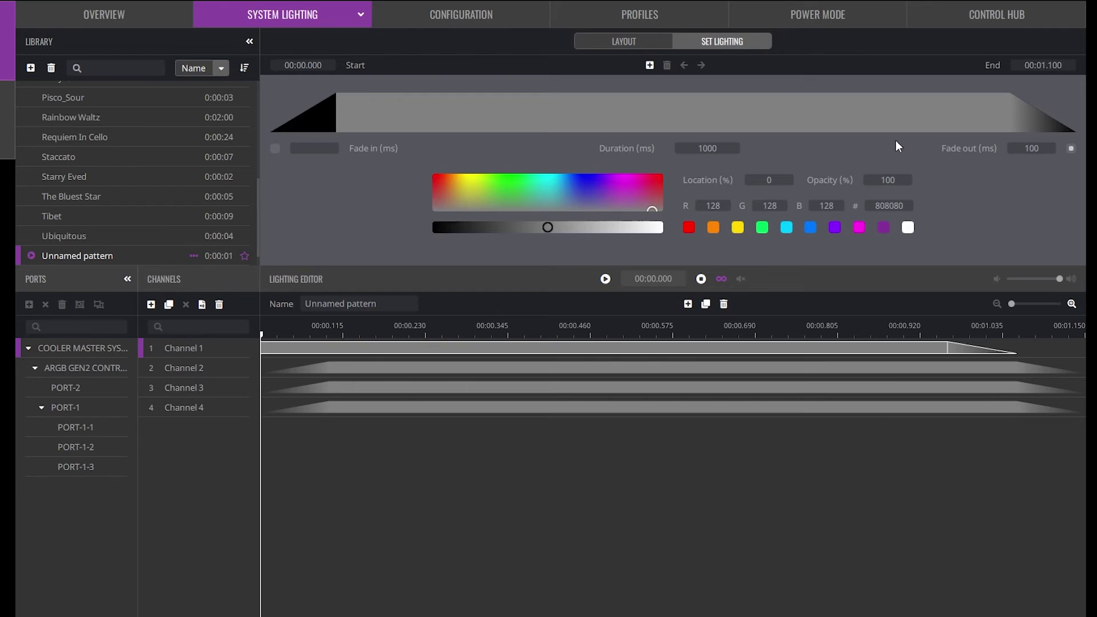
left_click(1071, 149)
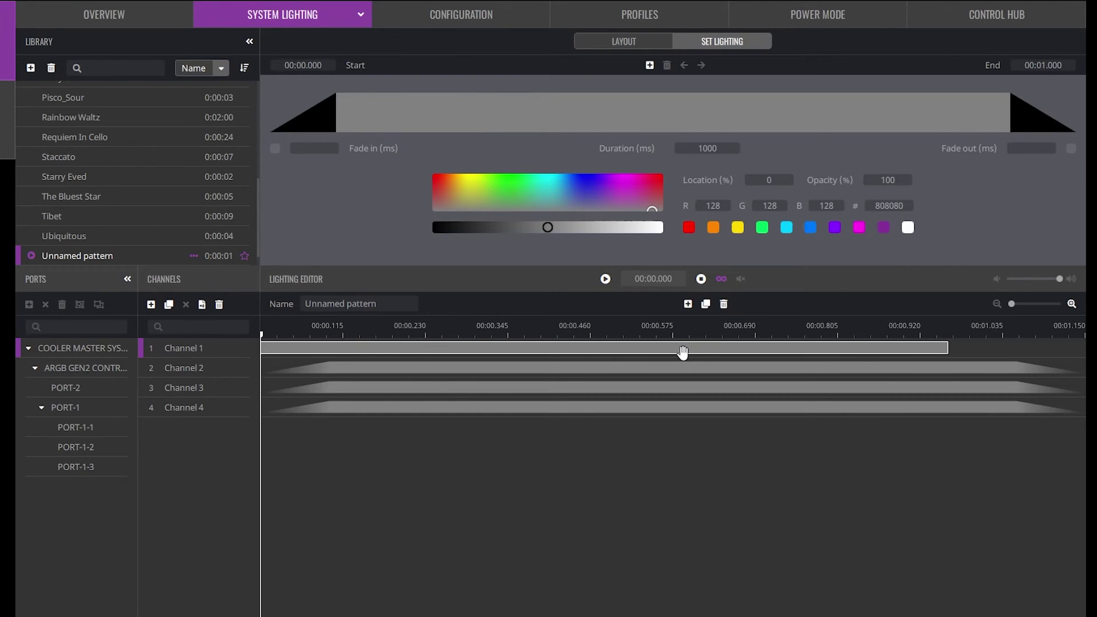
left_click(649, 66)
left_click(649, 67)
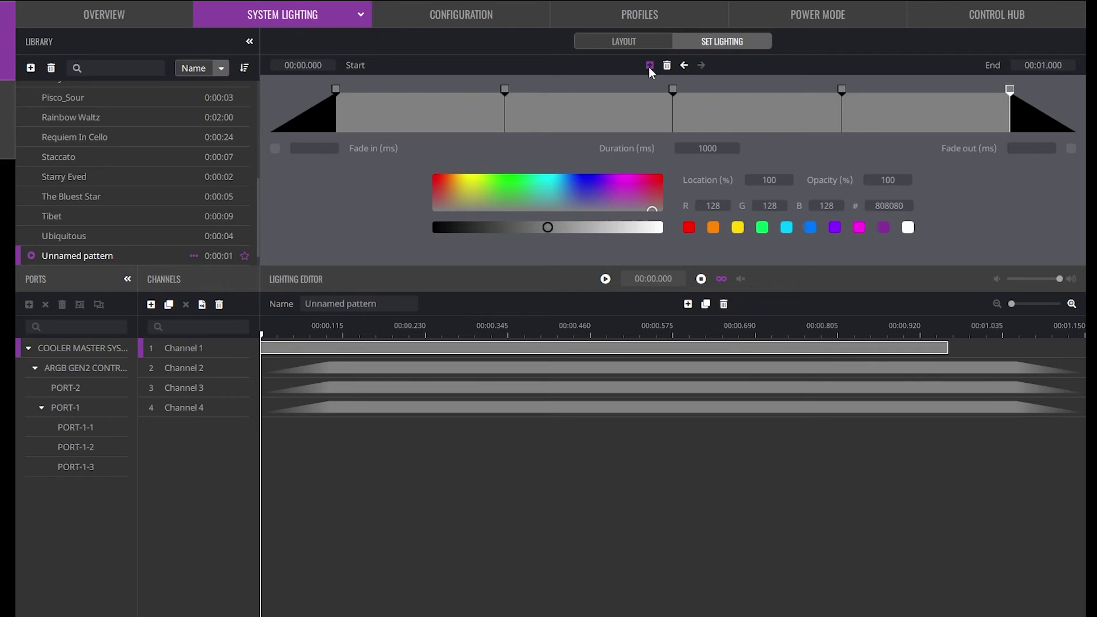
left_click(649, 66)
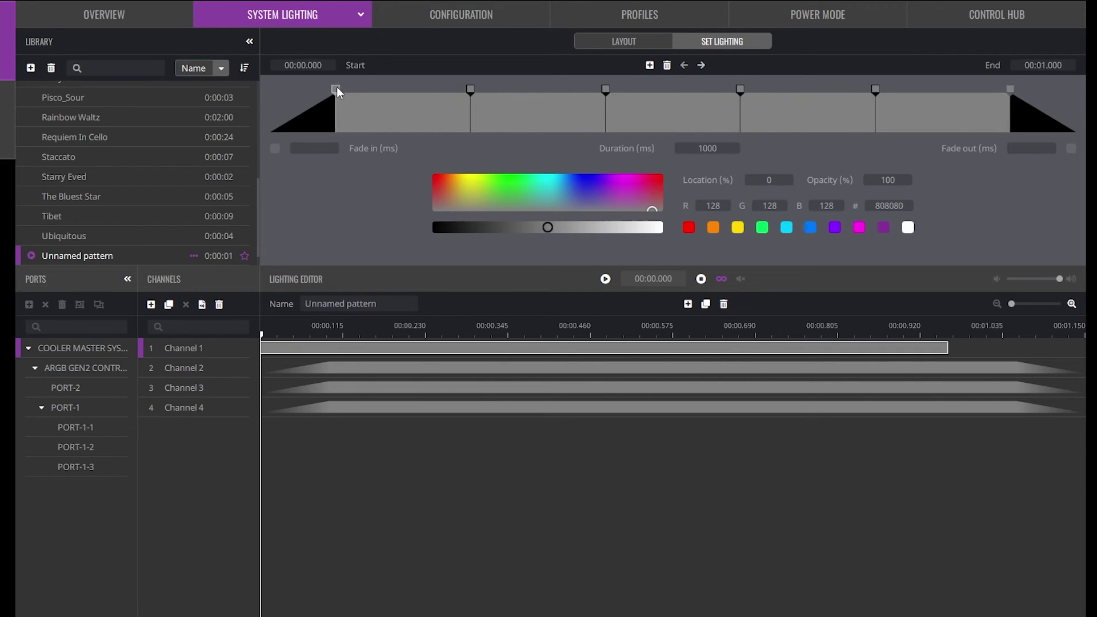
Step: Colour the markers yellow, blue, magenta, red, blue-violet and green #22eb14
left_click(462, 186)
left_click(470, 89)
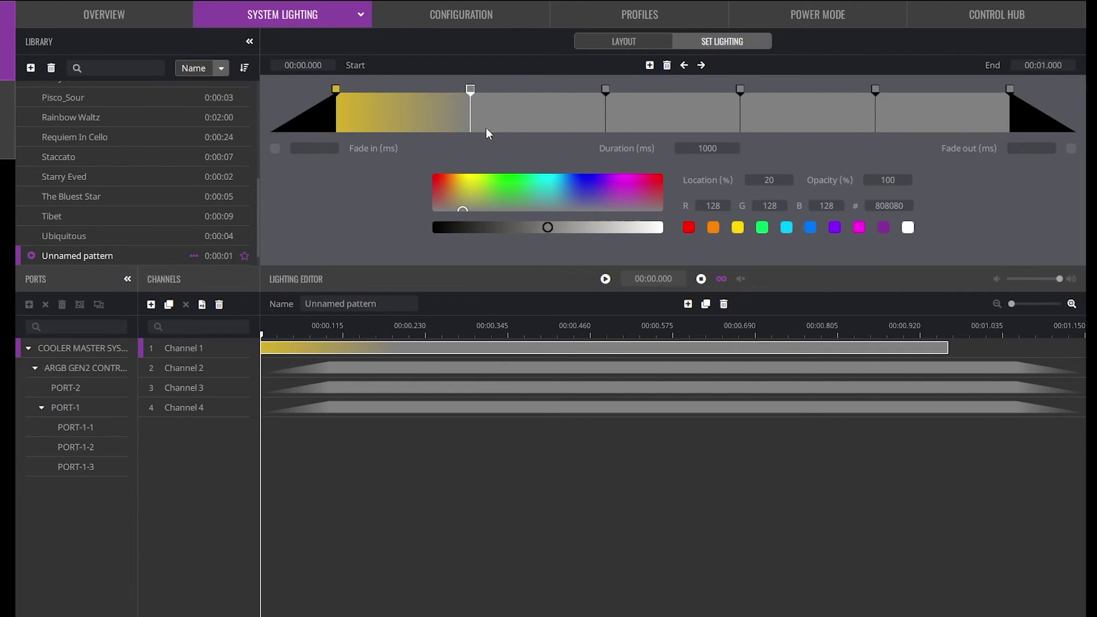
left_click(583, 181)
left_click(606, 90)
left_click(631, 184)
left_click(740, 89)
left_click(655, 183)
left_click(875, 90)
left_click(591, 188)
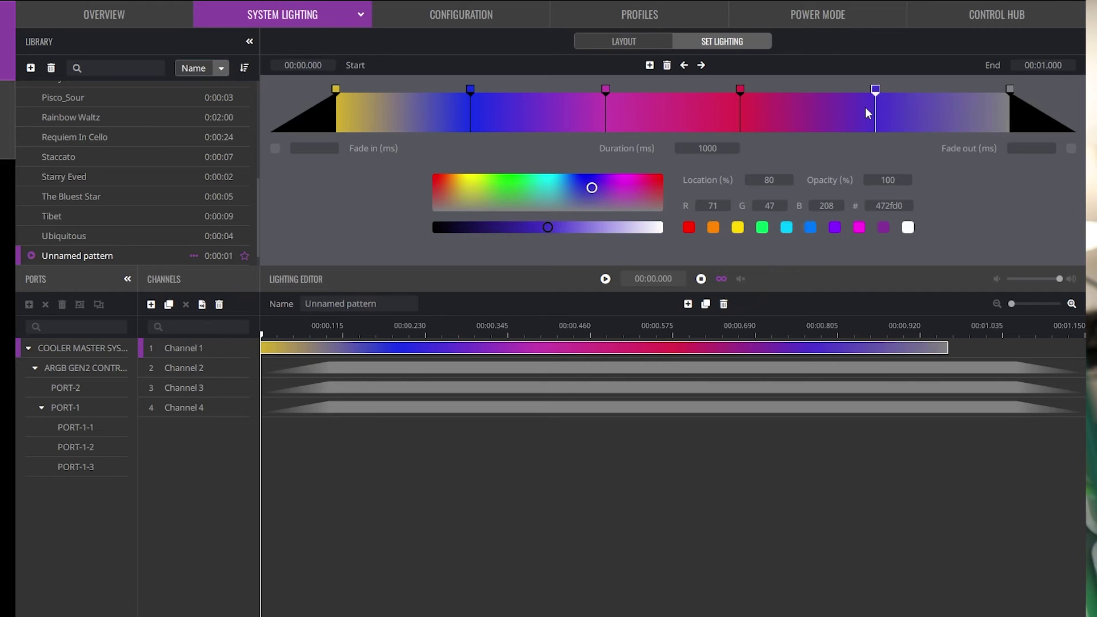
left_click(1009, 92)
left_click(575, 178)
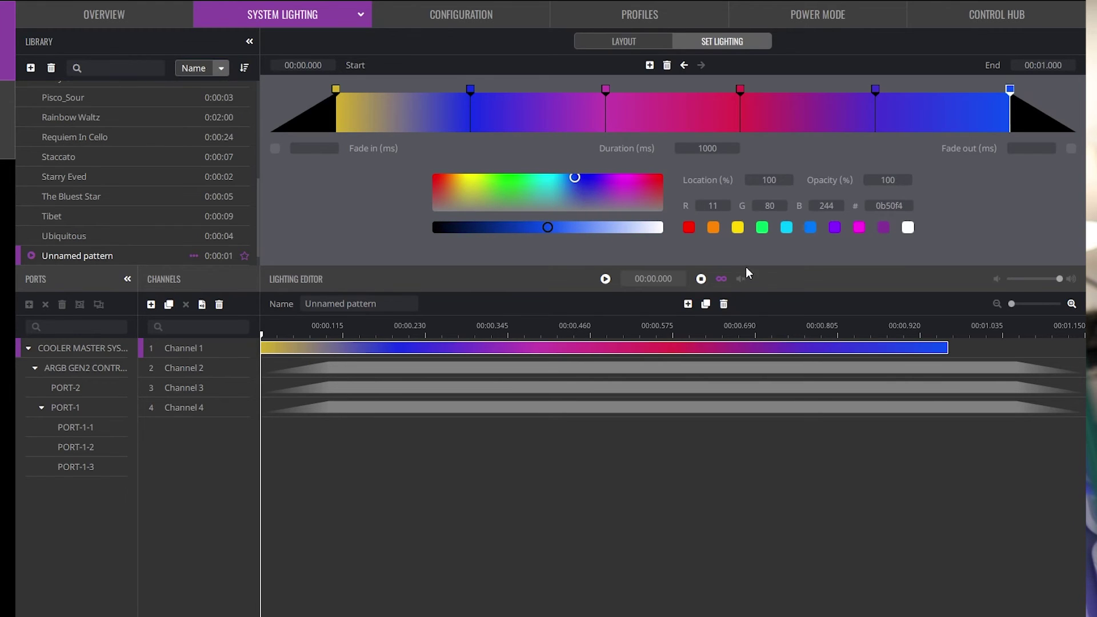
left_click(507, 180)
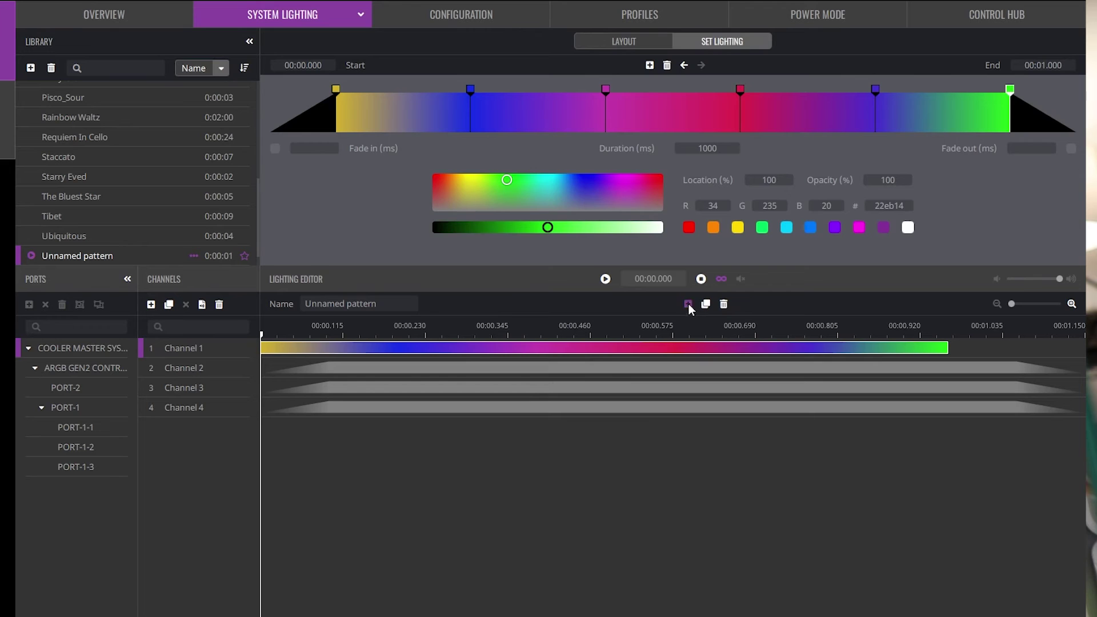
Step: Duplicate Channel 1's gradient segment until the pattern runs 13 seconds, then play it
left_click(707, 304)
left_click(706, 305)
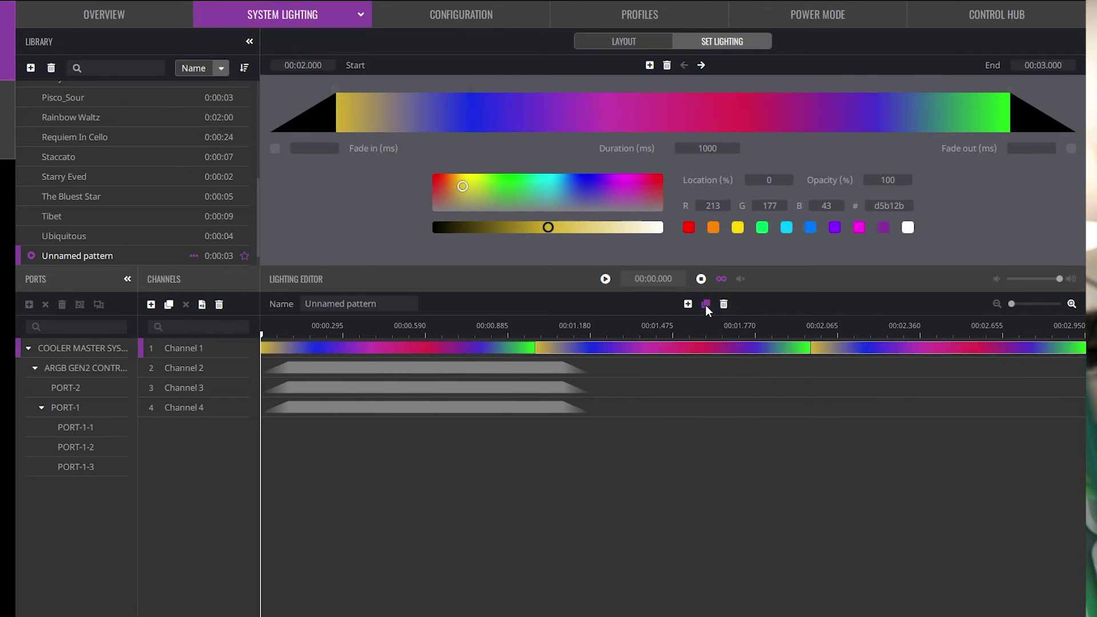
left_click(706, 304)
left_click(705, 303)
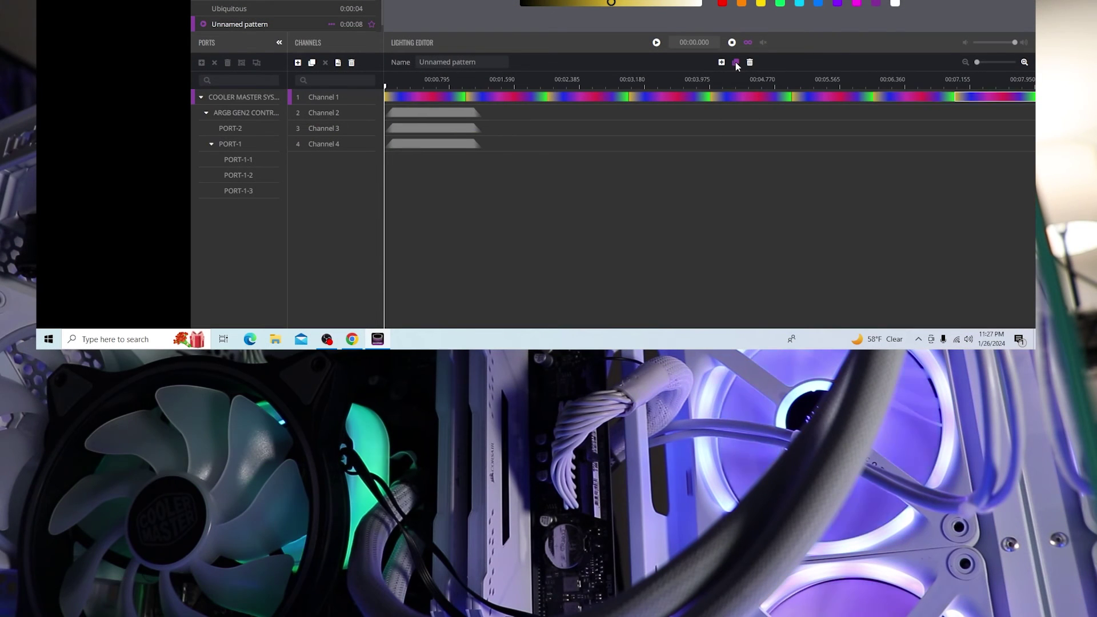
left_click(735, 62)
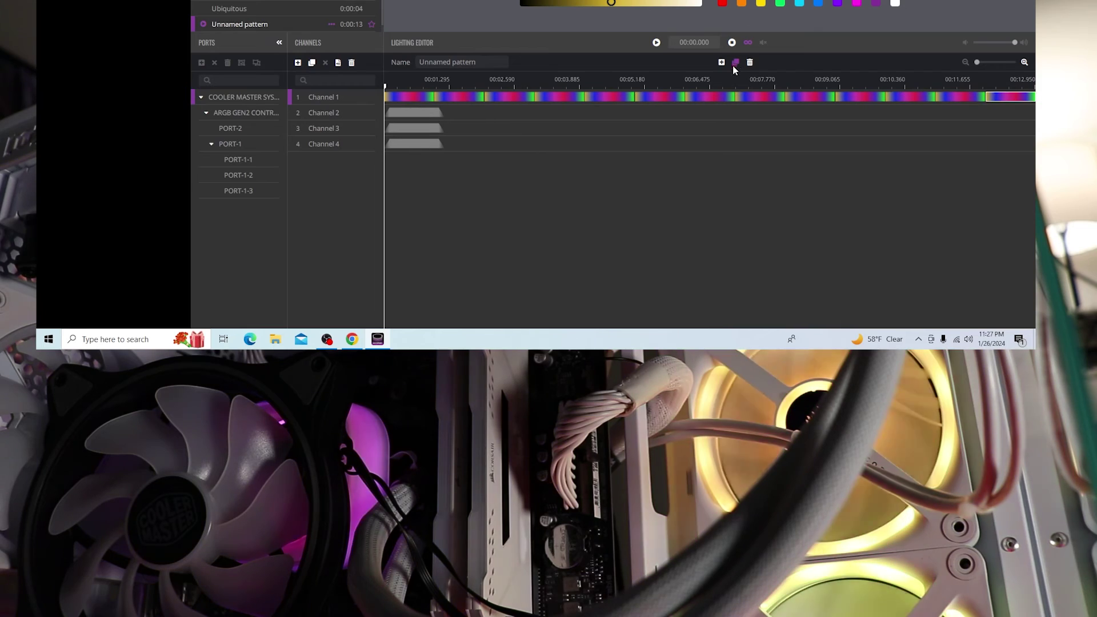
left_click(656, 42)
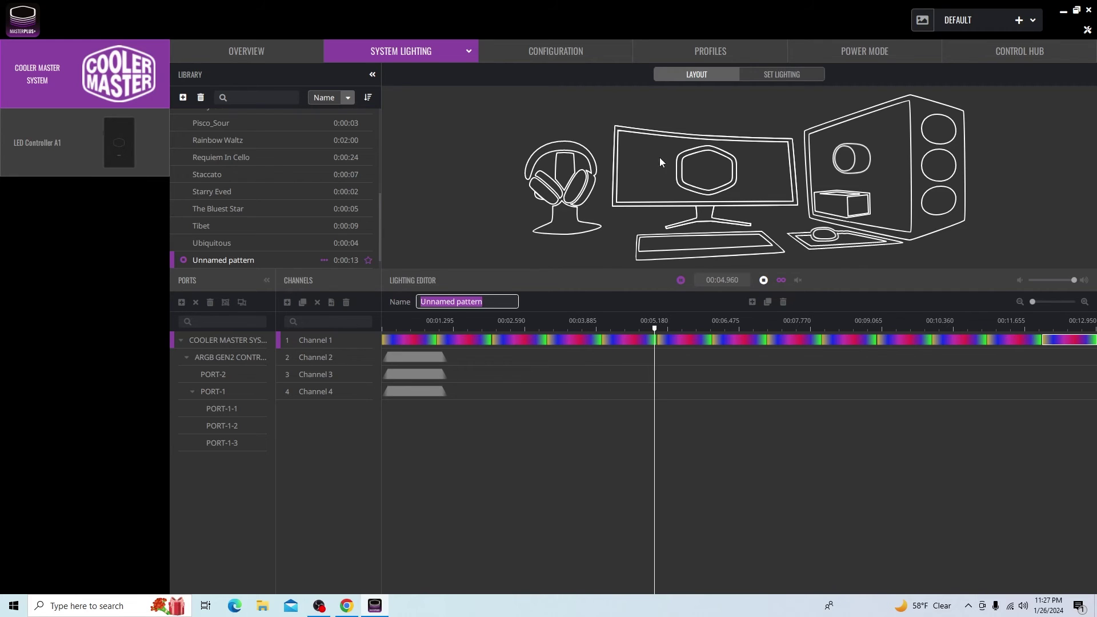
Step: Stop the pattern preview and return to LED Controller A1's ARGB Lighting page
left_click(427, 53)
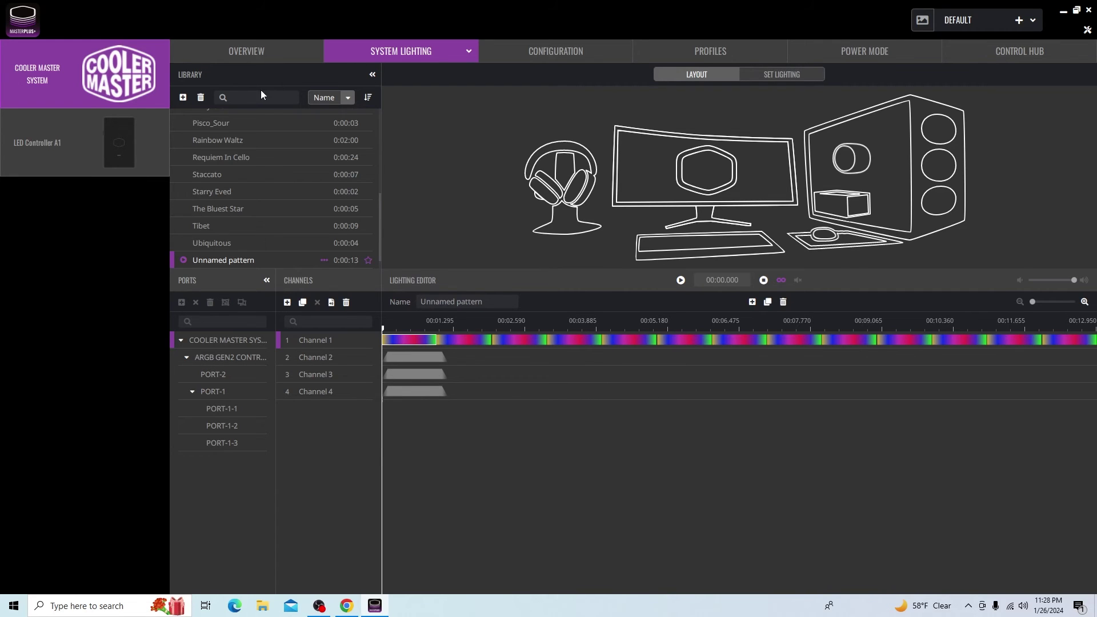
left_click(80, 145)
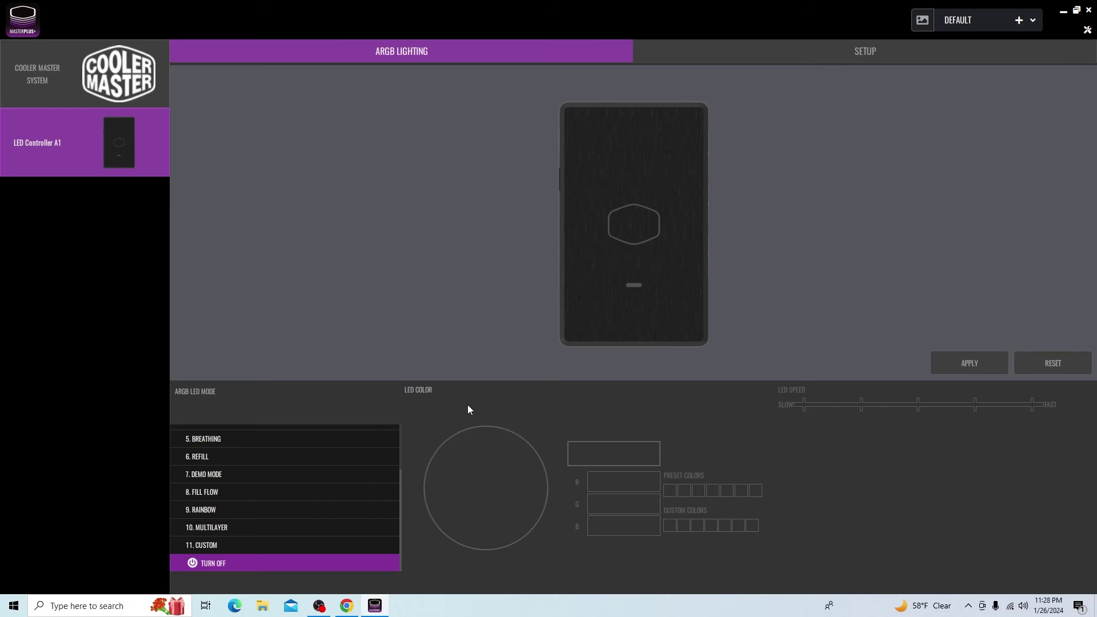